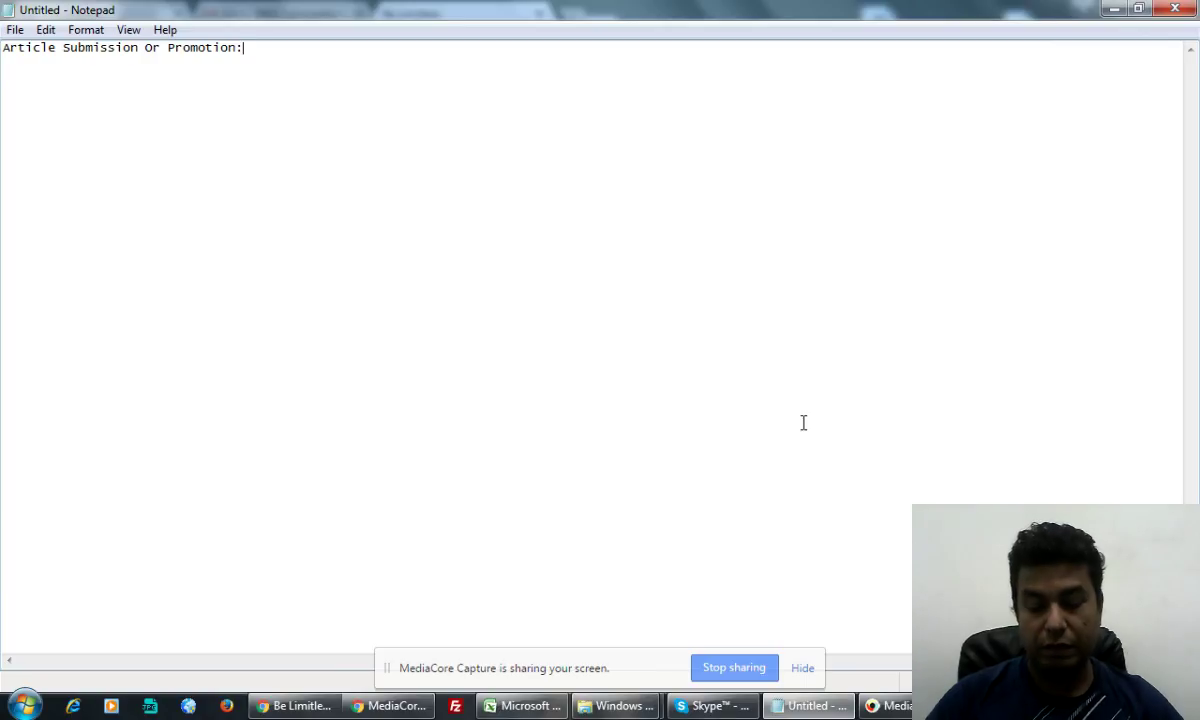
Add a run of about 15 blank lines below the "Article Submission Or Promotion:" heading
mouse_move(617, 706)
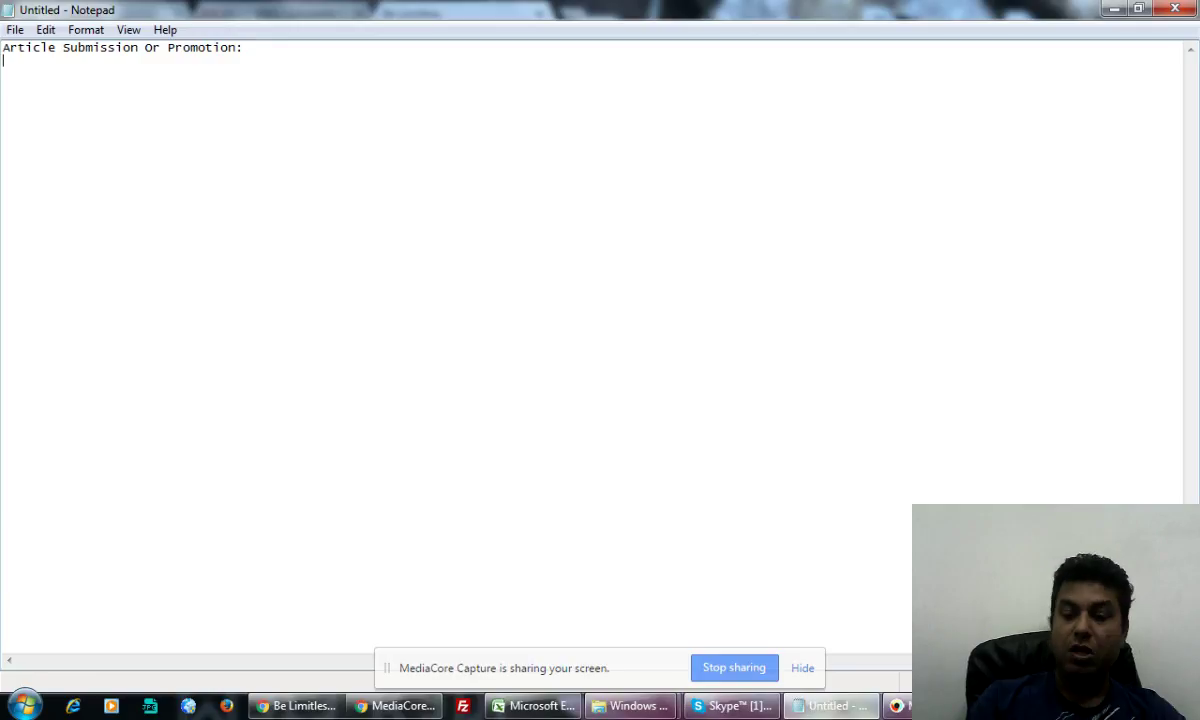
key(Return)
key(Return)
key(Return)
key(Return)
key(Return)
key(Return)
key(Return)
key(Return)
key(Return)
key(Return)
key(Return)
key(Return)
key(Return)
key(Return)
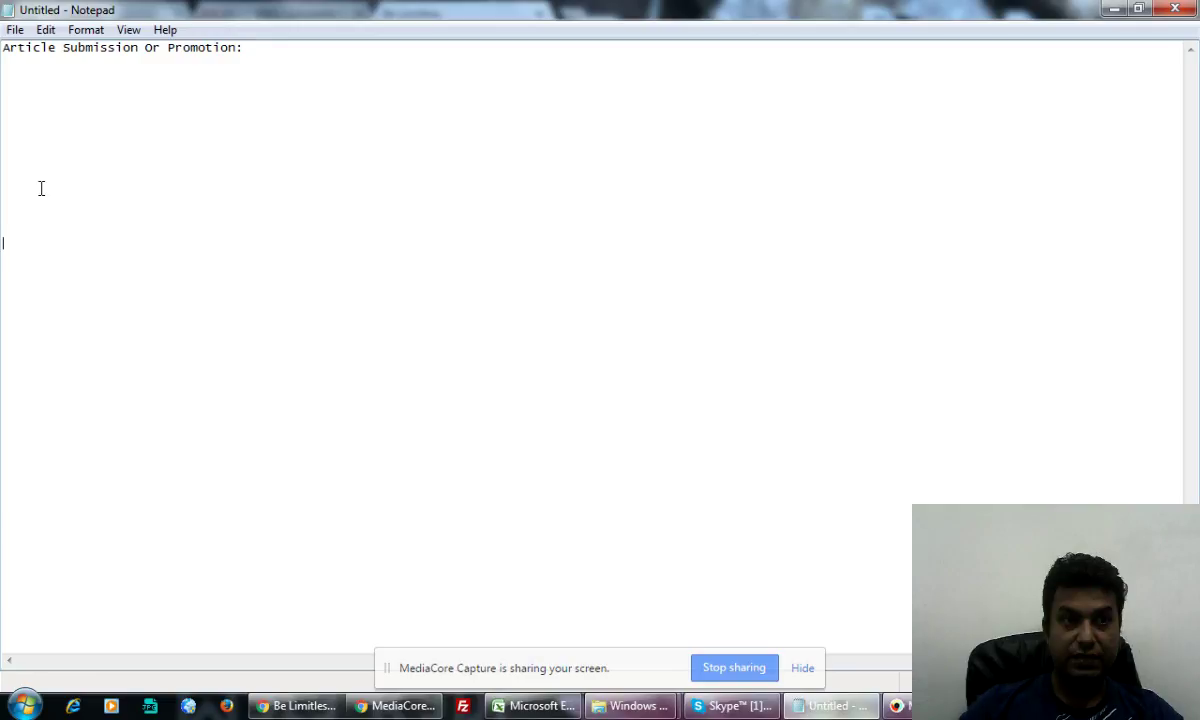
Add a "Title:" line and a "Body:" line beneath the heading, leaving one blank line after the heading
click(18, 68)
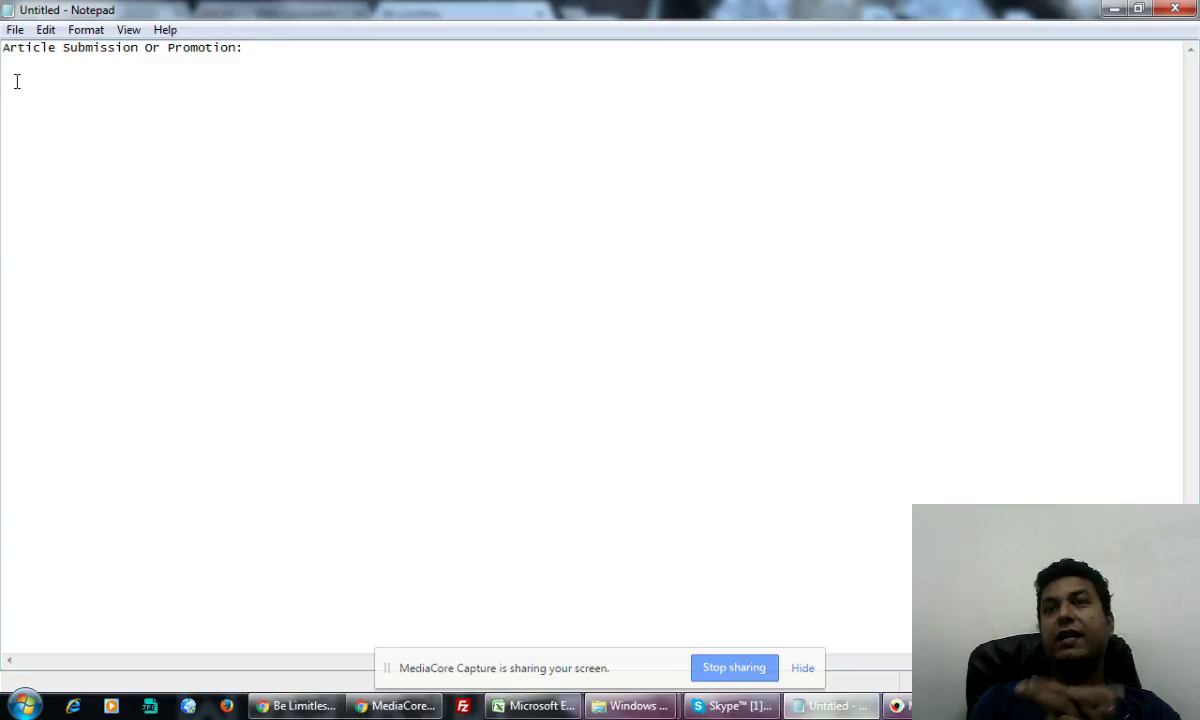
text(T)
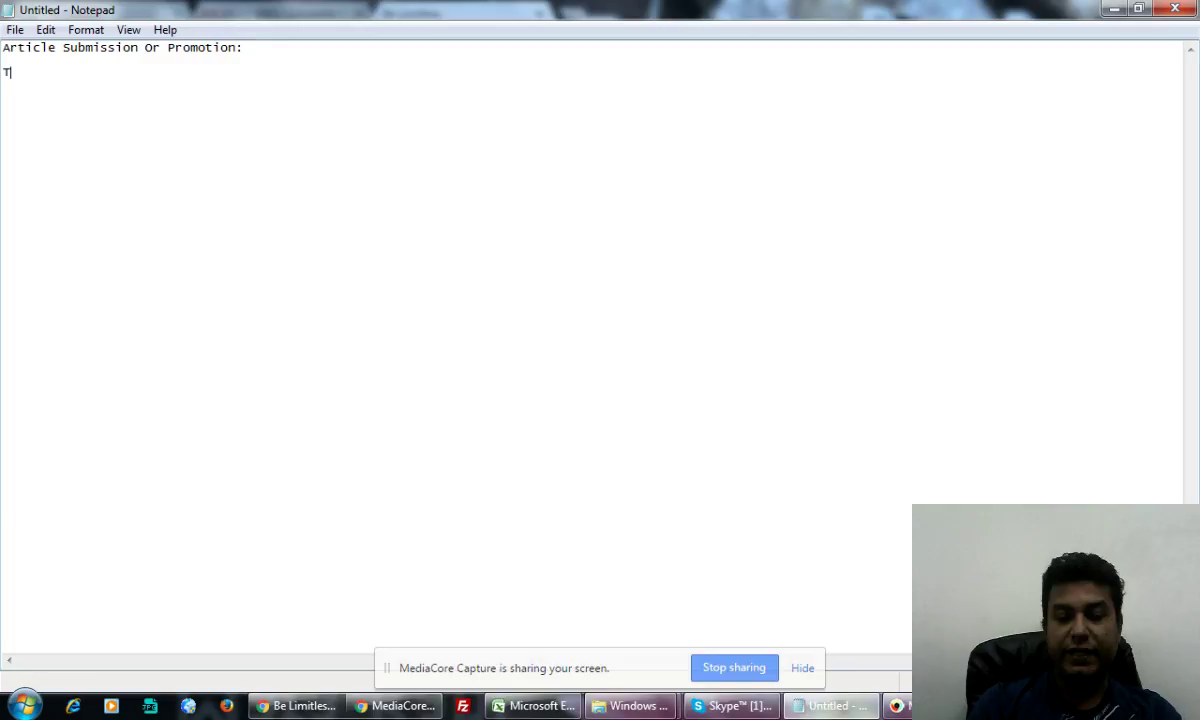
text(itle)
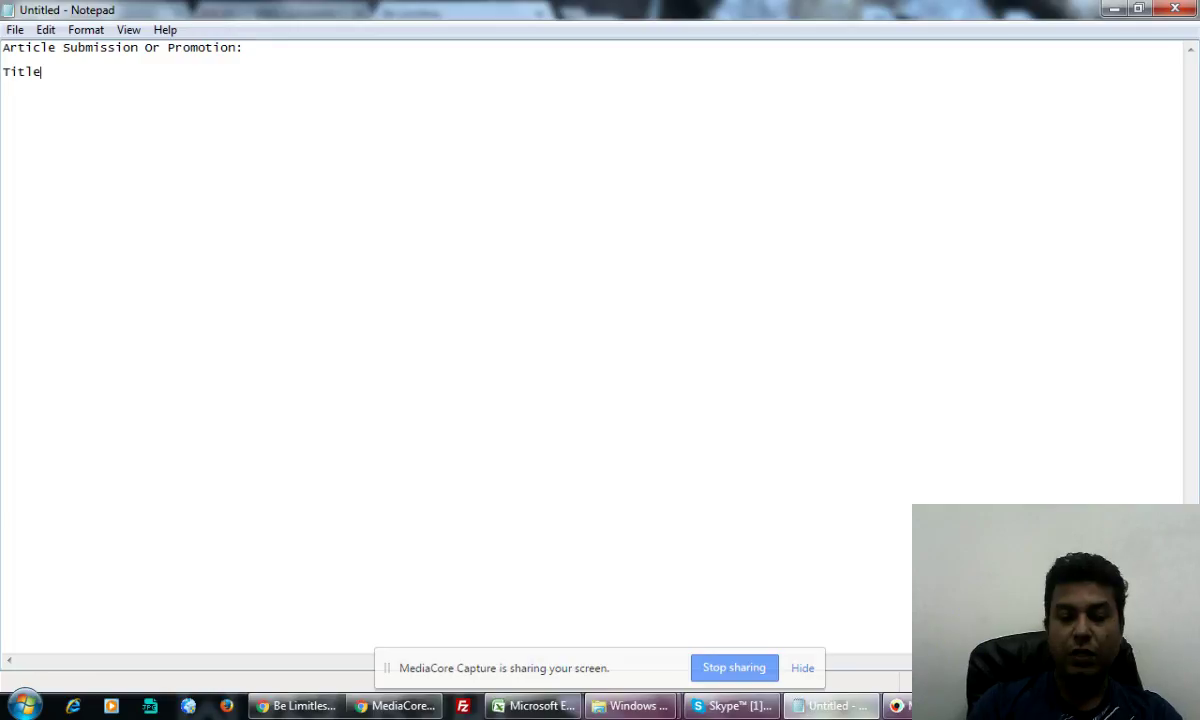
text(:)
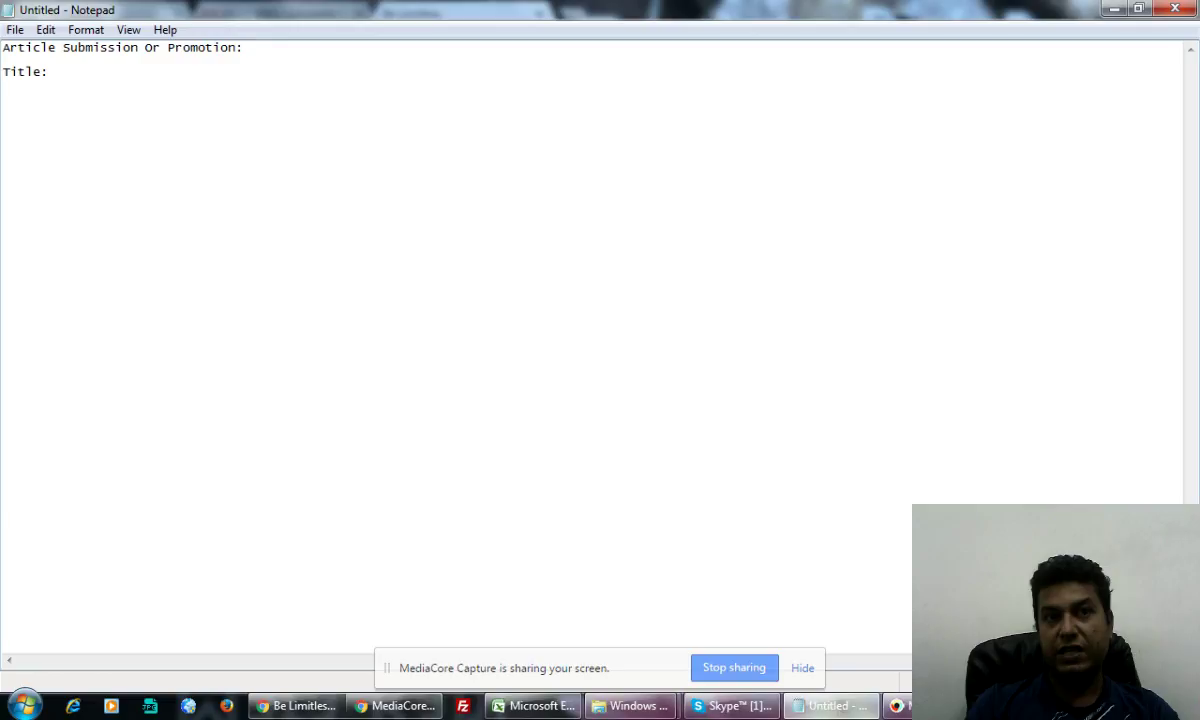
key(Return)
text(B)
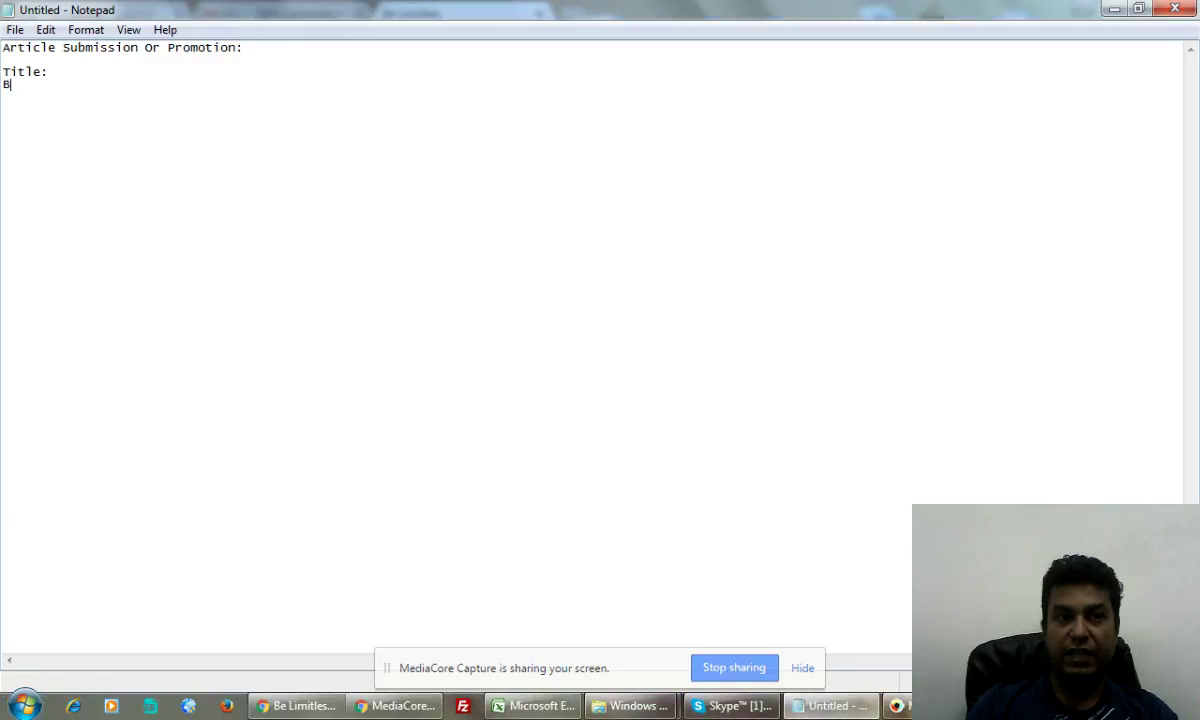
text(od)
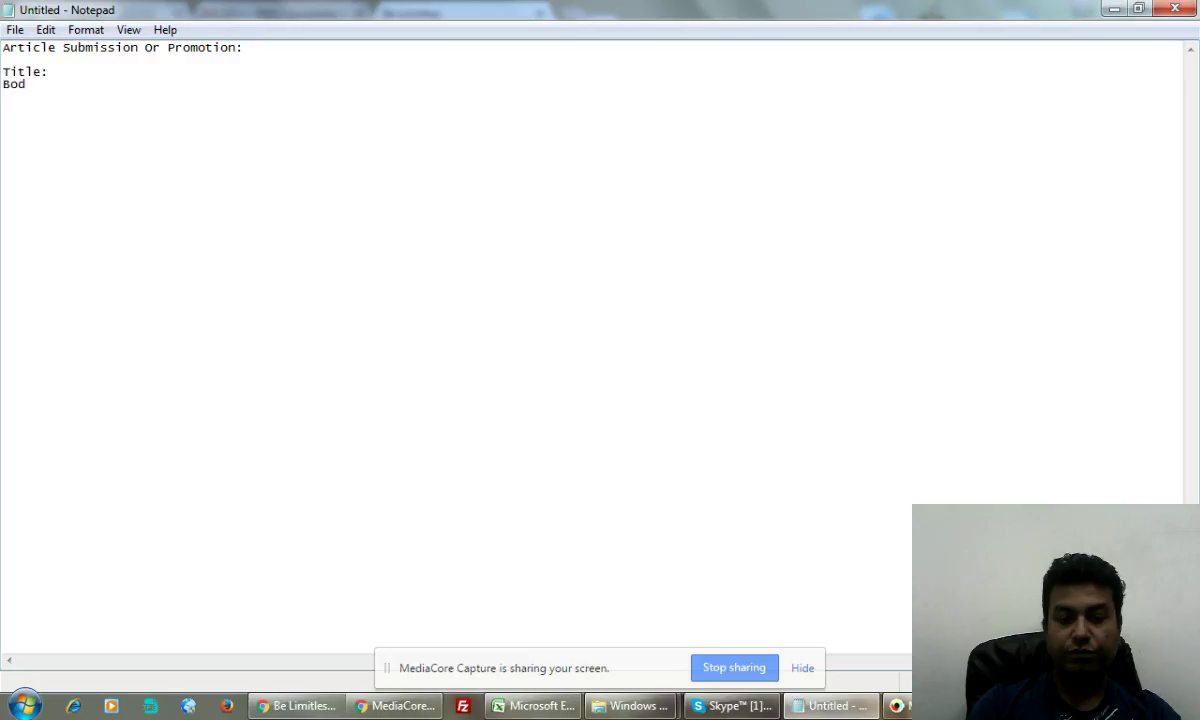
text(y:)
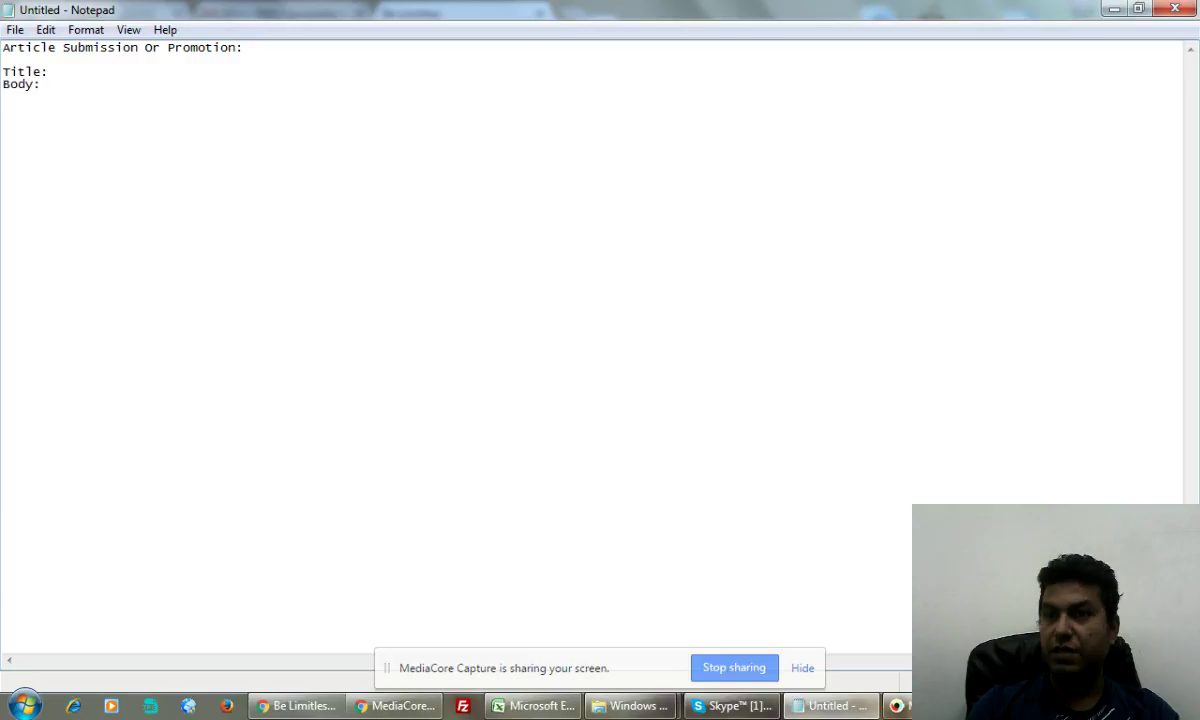
Add the note "2-3 line per paragraph" under "Body:", separated from it by a blank line
key(Return)
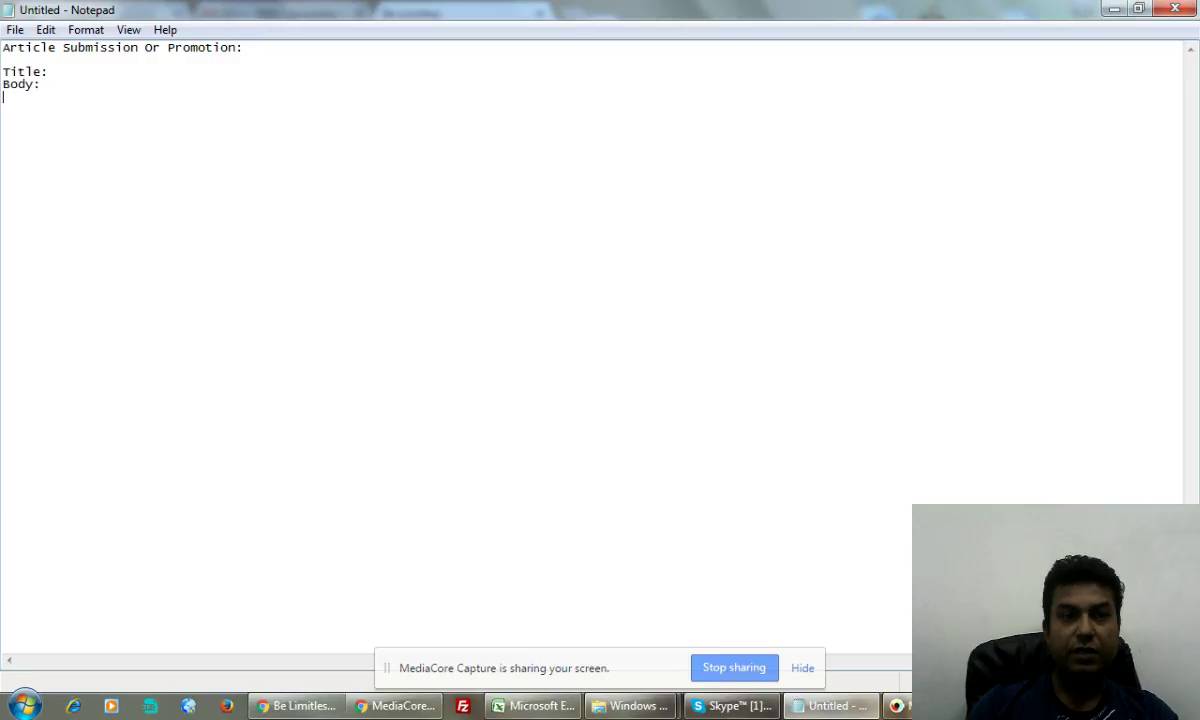
key(Return)
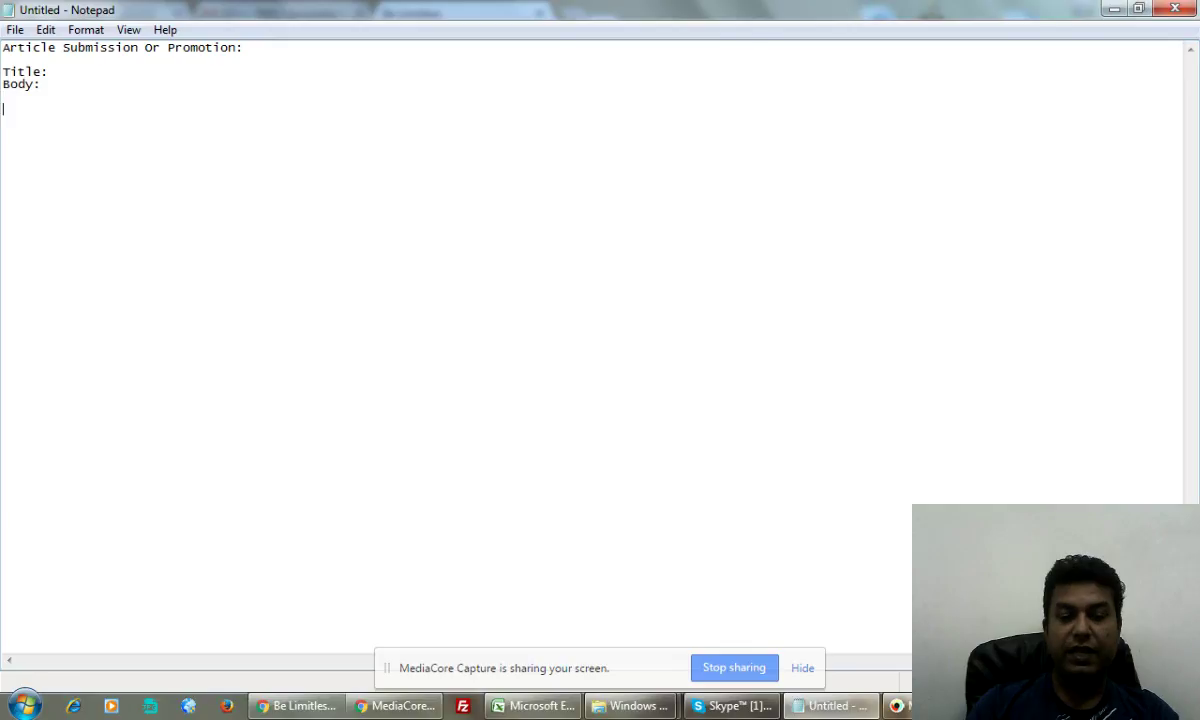
text(2-3)
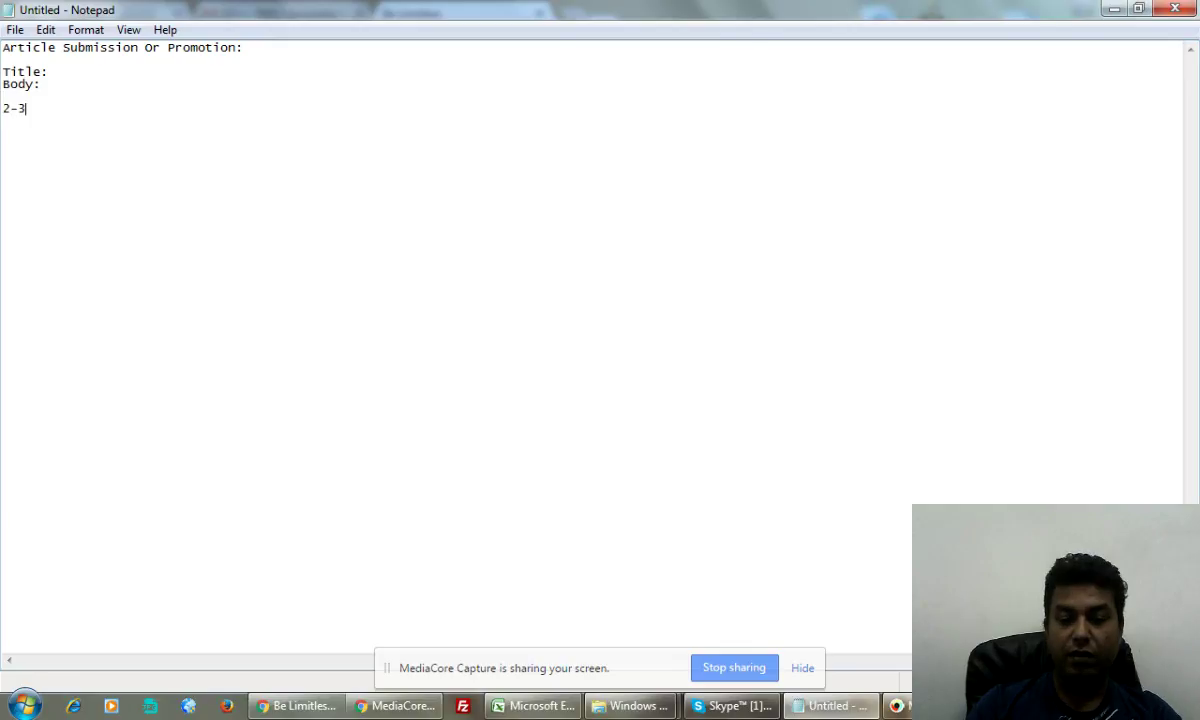
text( line per pa)
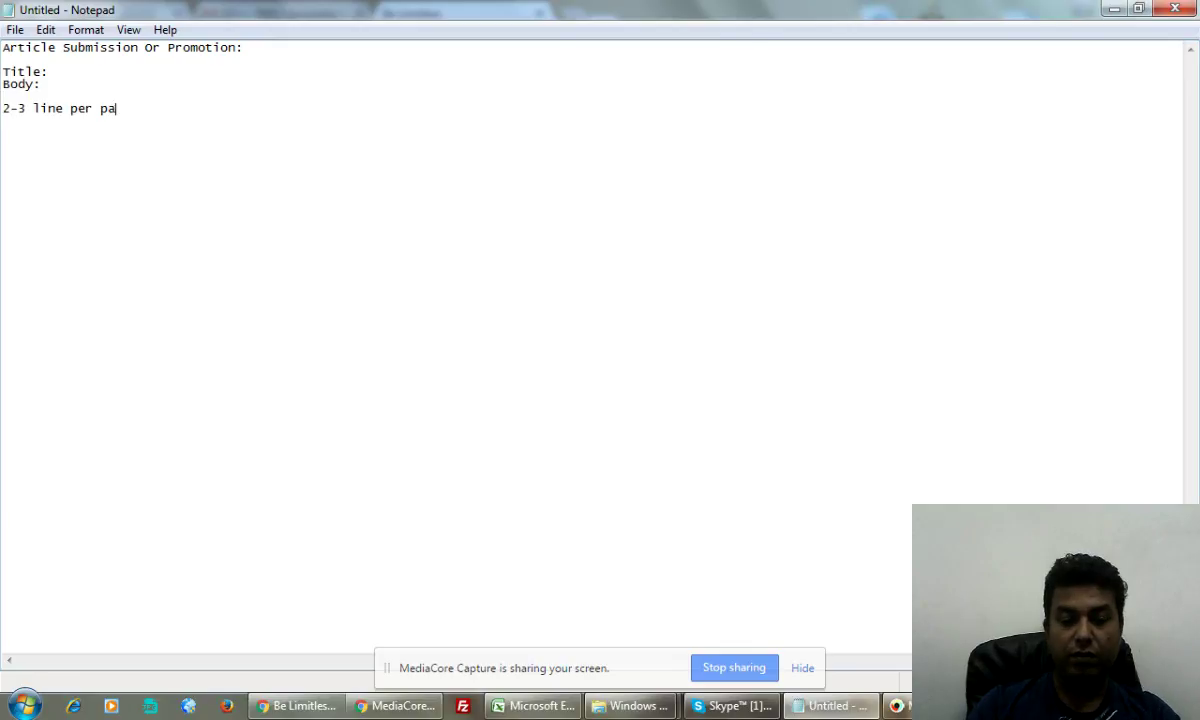
text(r)
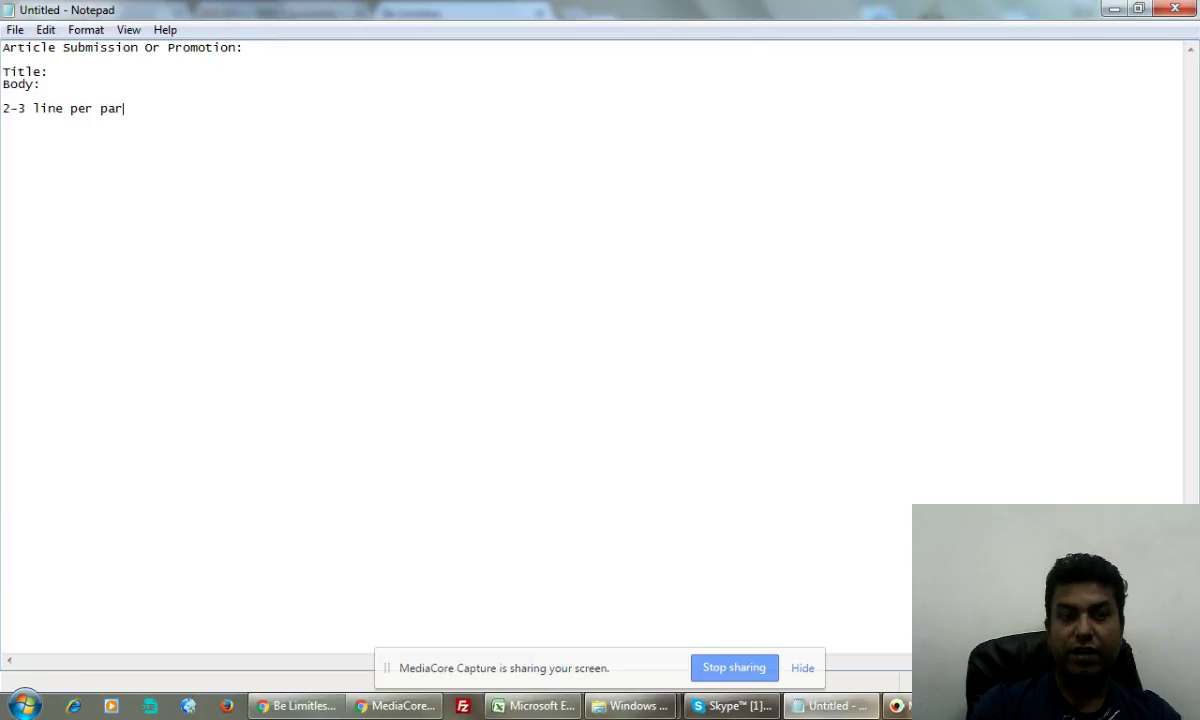
text(agraph)
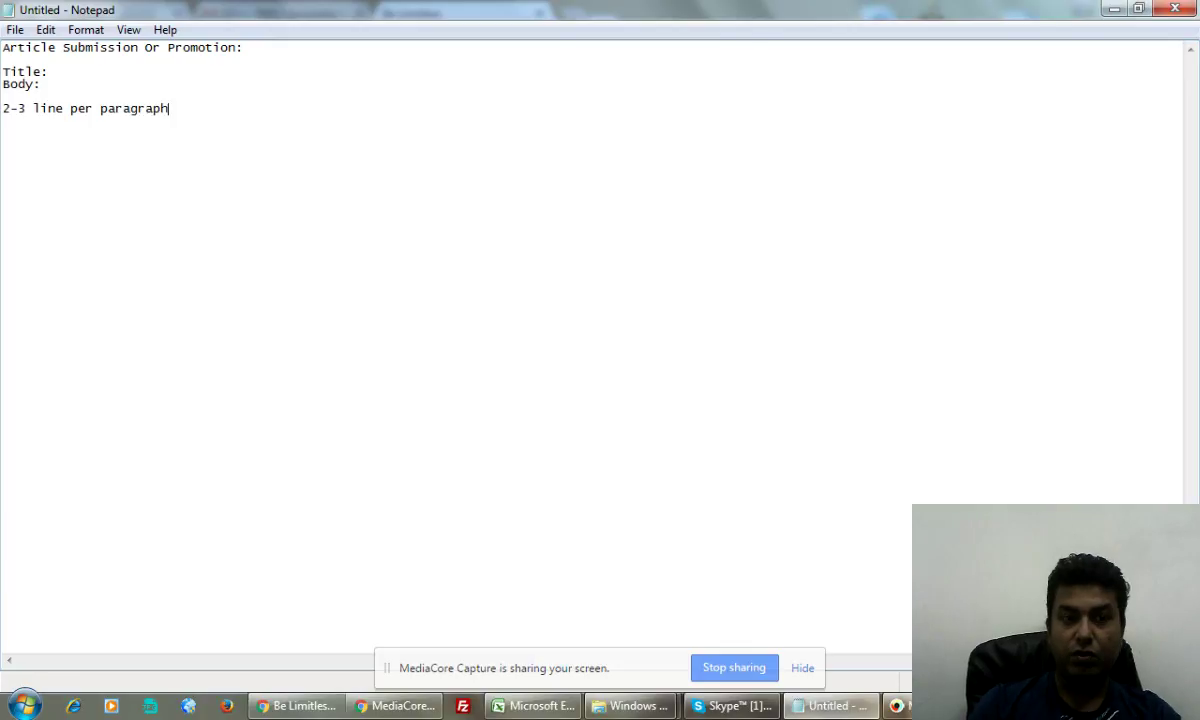
Add the notes "pointwise" and "resource reference" on separate lines below the paragraph-length note
key(Return)
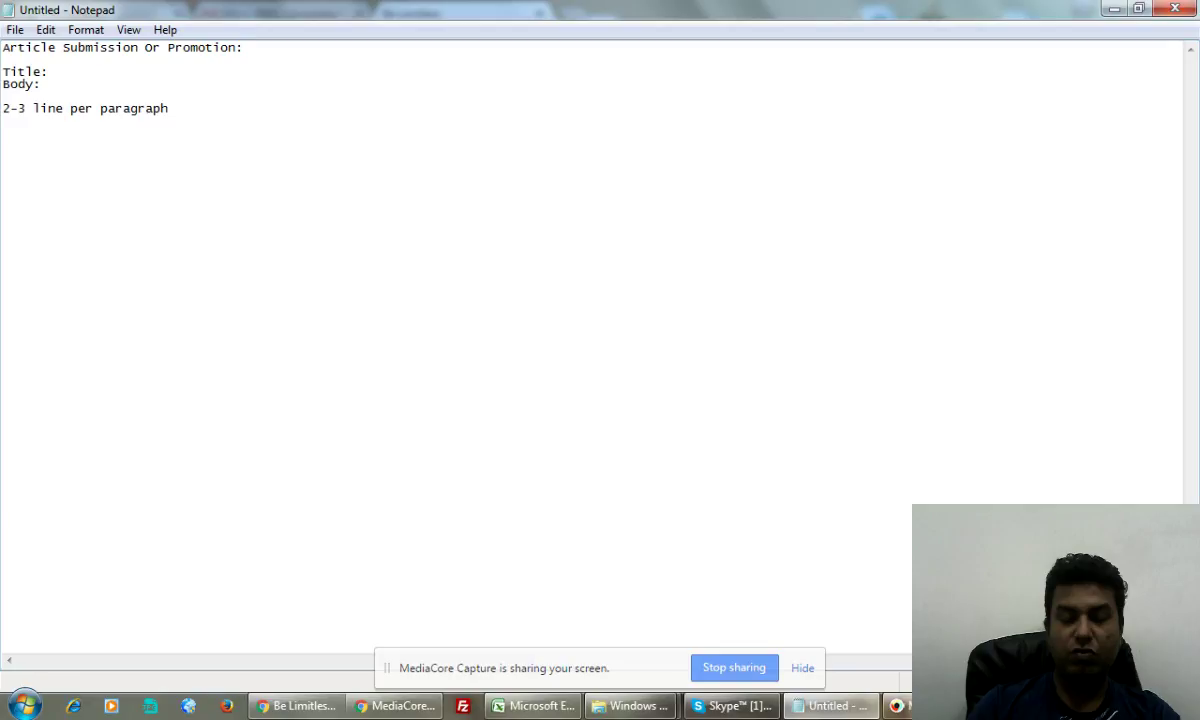
text(pointwise)
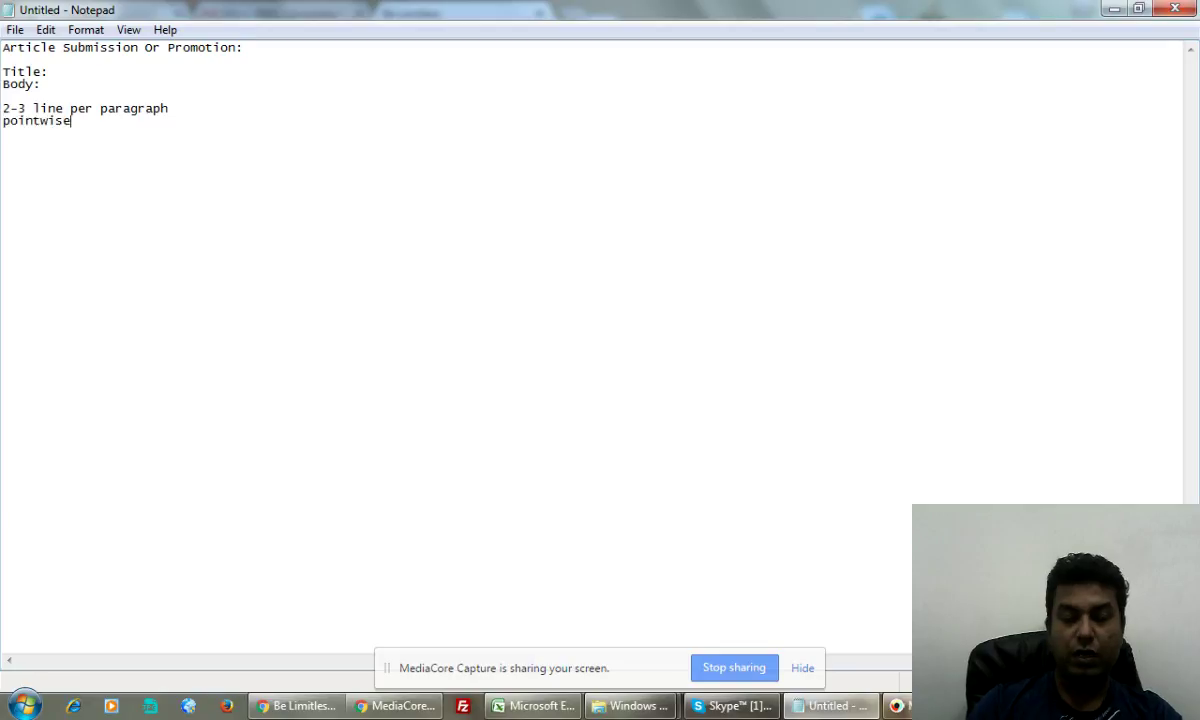
key(Return)
text(res)
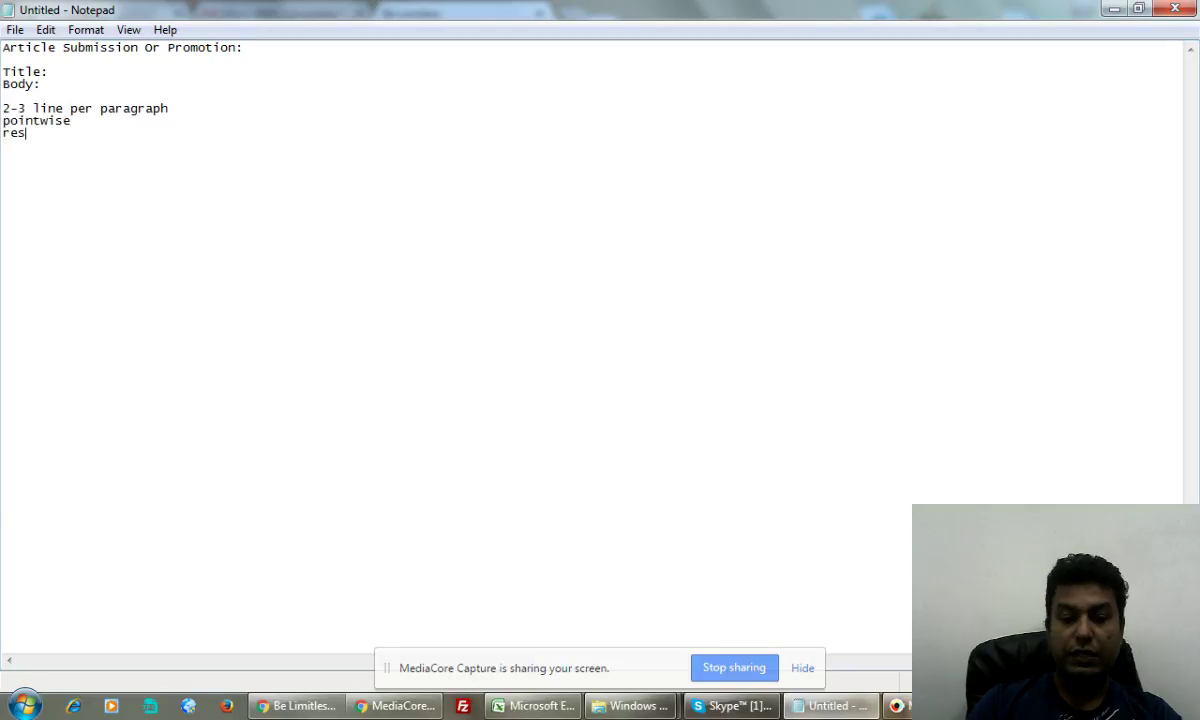
text(ource refere)
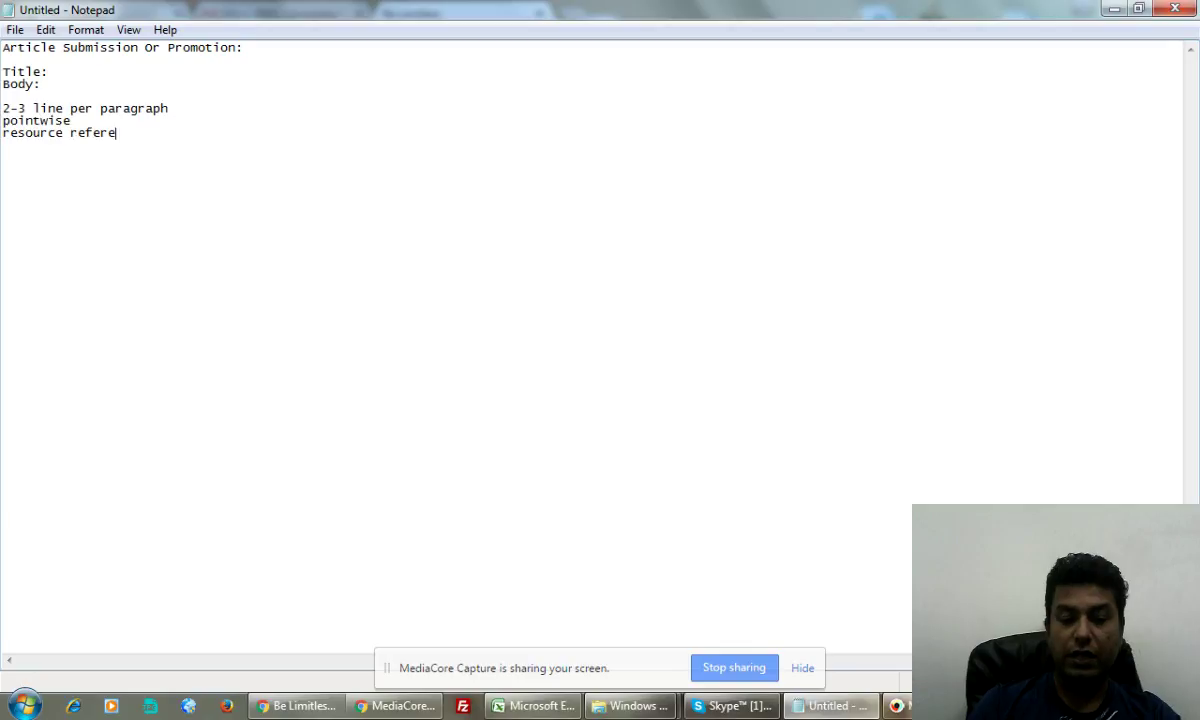
text(nce)
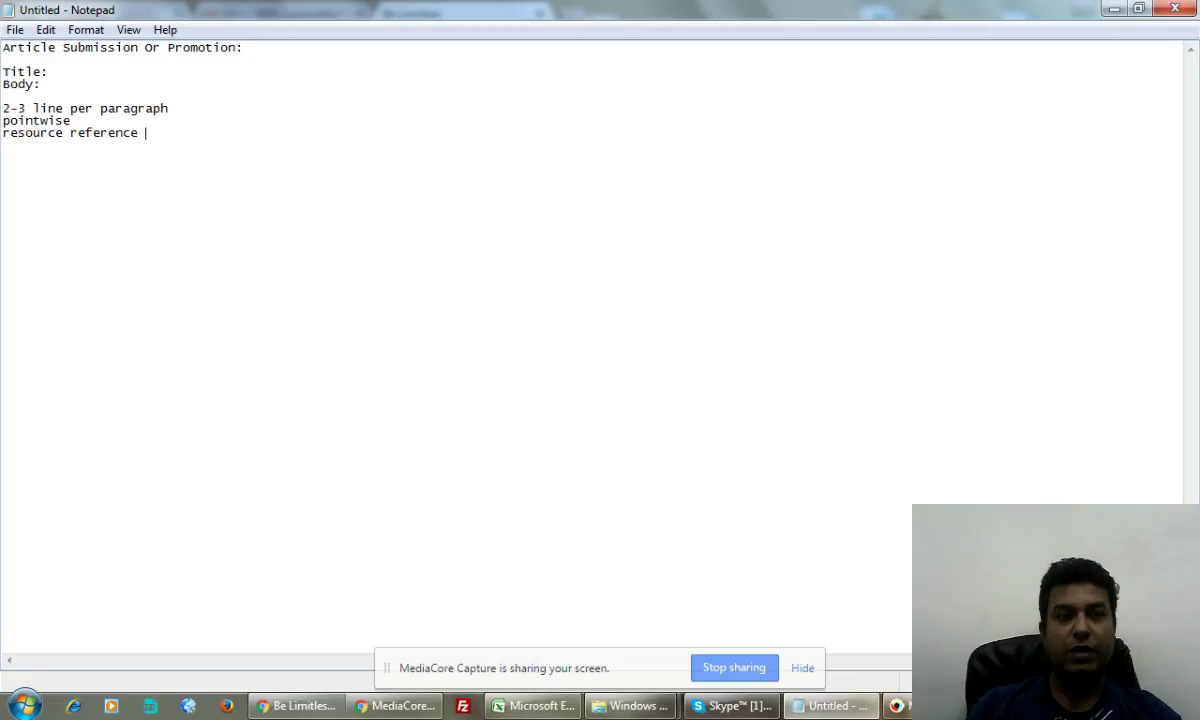
key(Return)
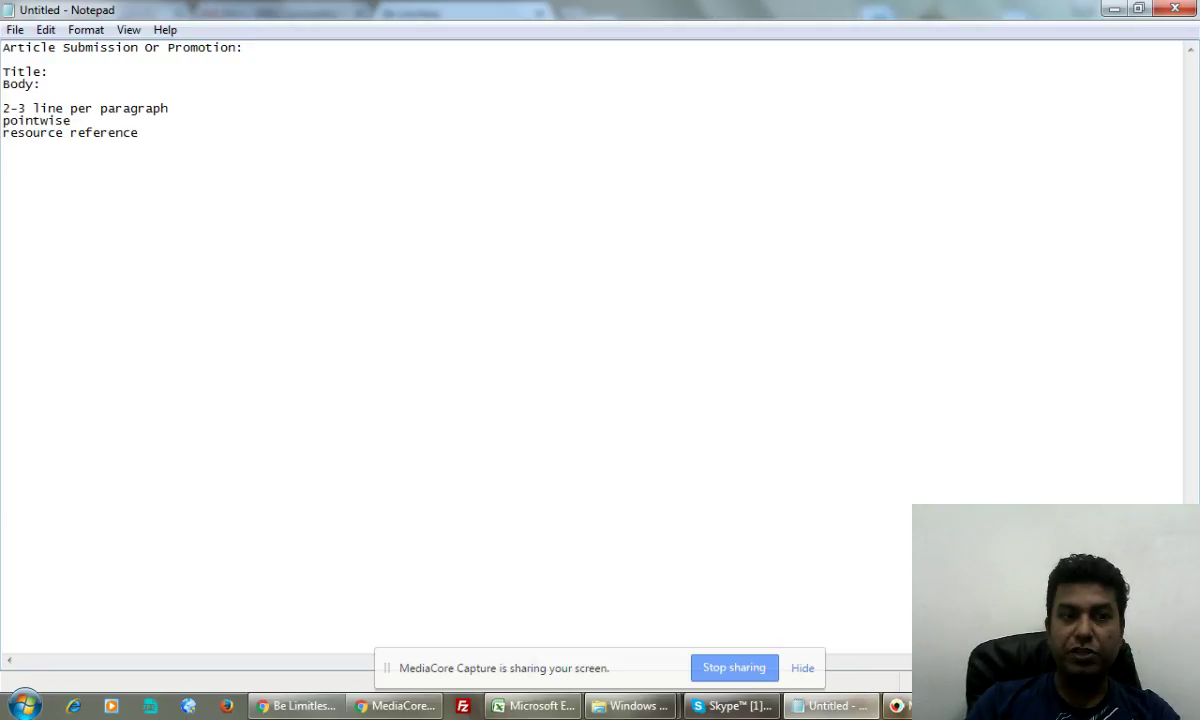
Number the Title line "1." and the Body line "2.", with a blank line between them
click(7, 72)
text(1.)
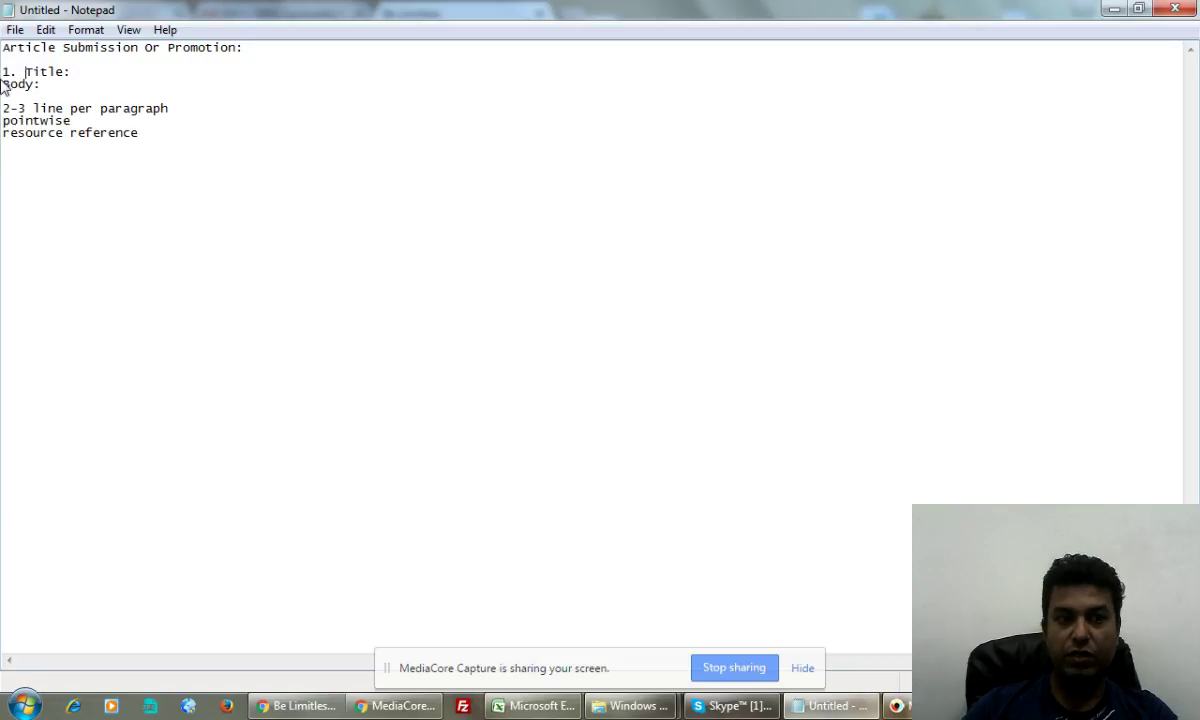
click(3, 84)
text(2.)
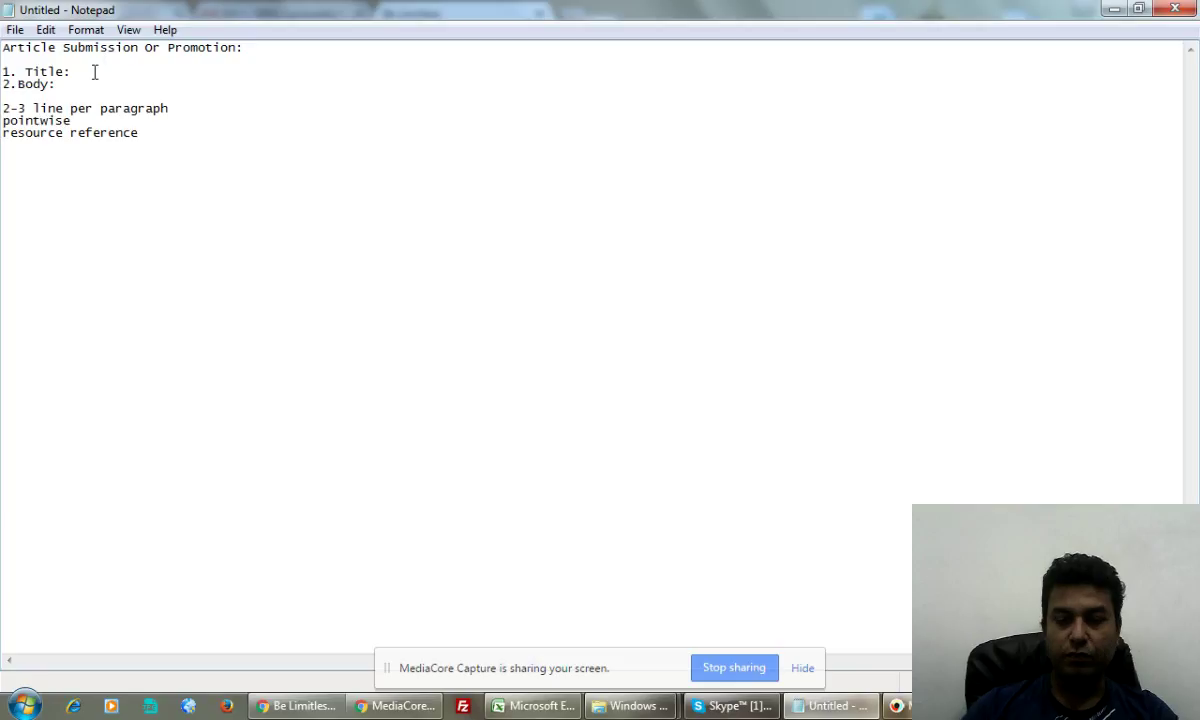
key(Return)
Enter the sample title "How to cook Chicken Curry without oil" after "1. Title:"
click(132, 75)
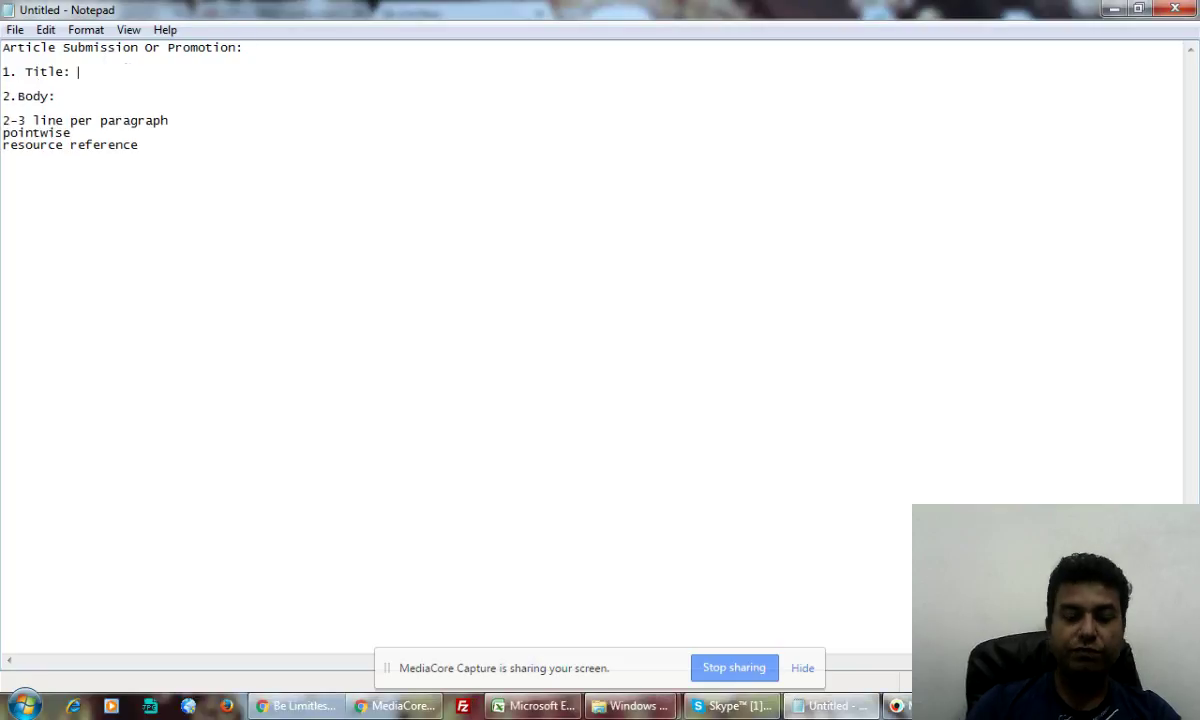
text(How to cook )
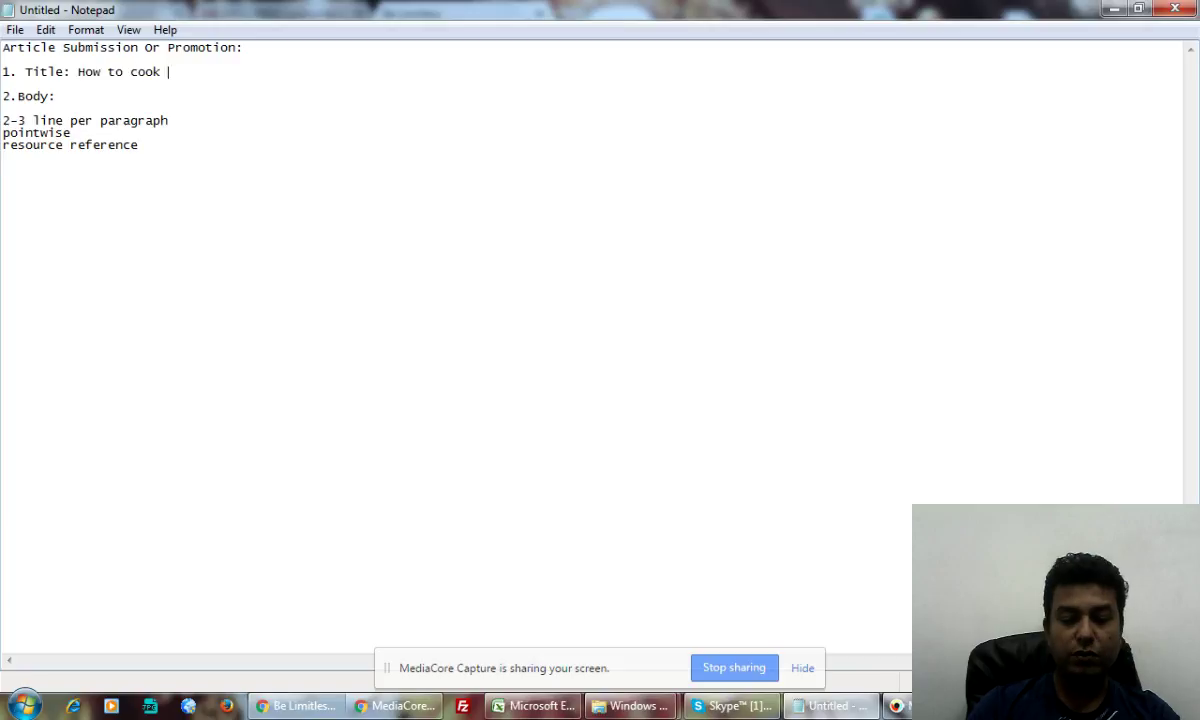
text(Cike)
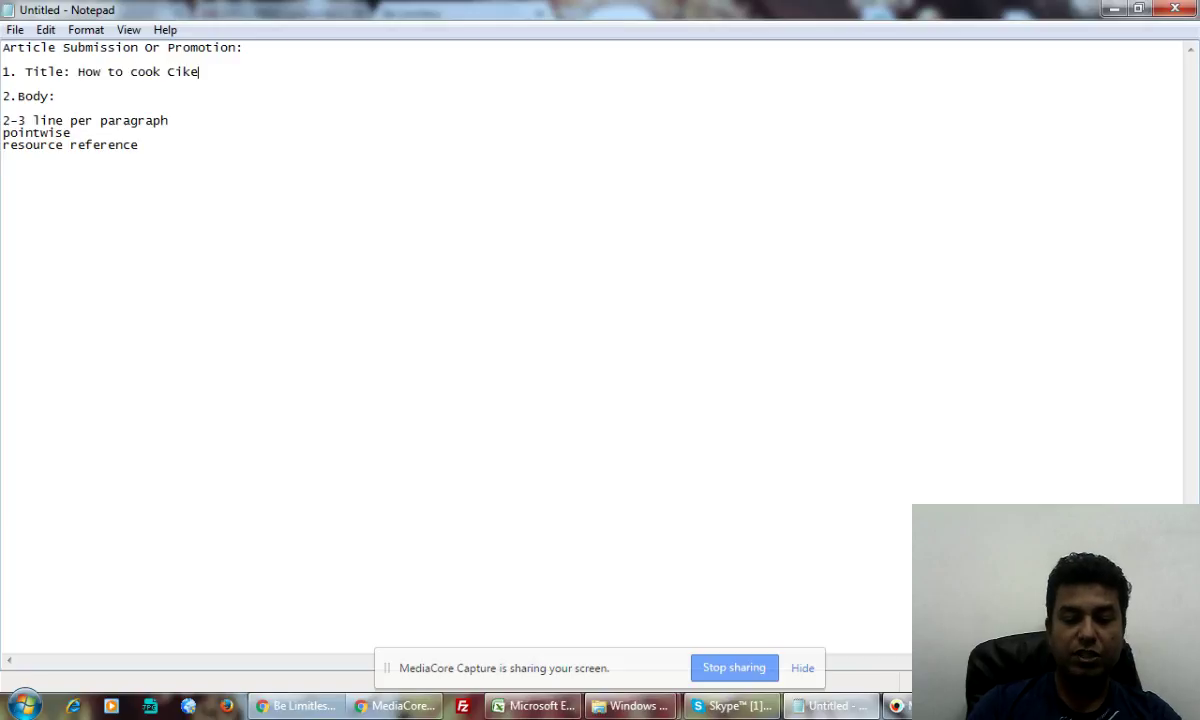
key(BackSpace)
key(BackSpace)
key(BackSpace)
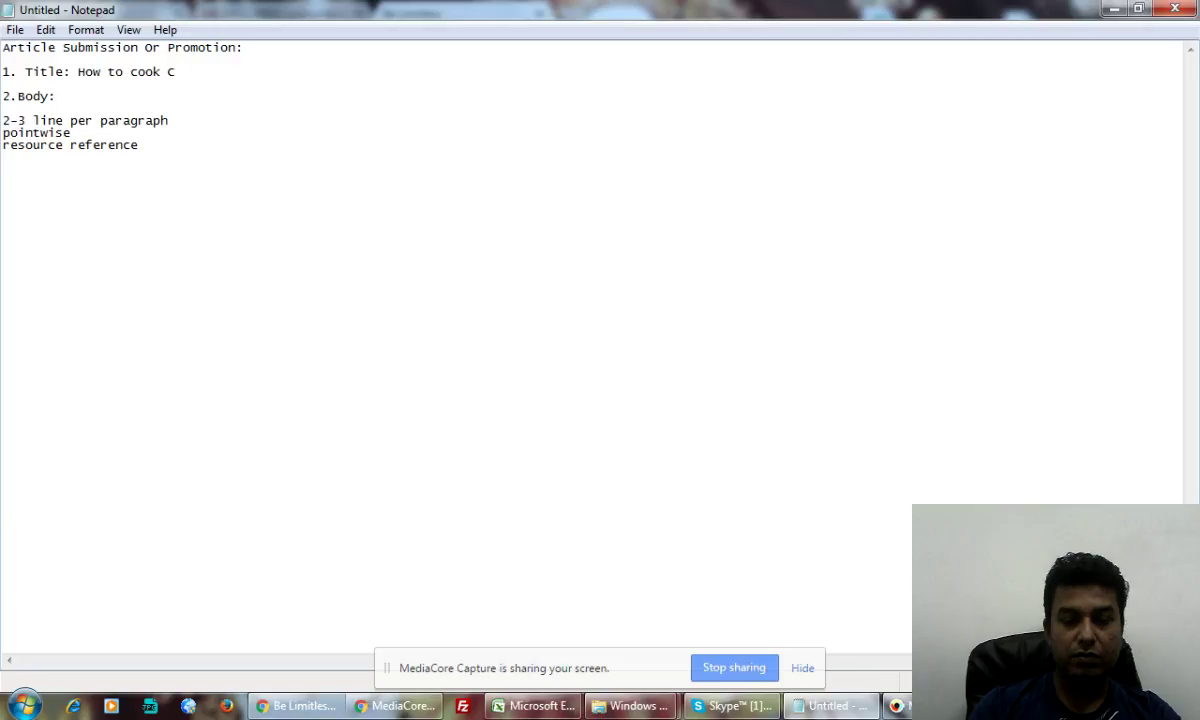
text(hicken Curry)
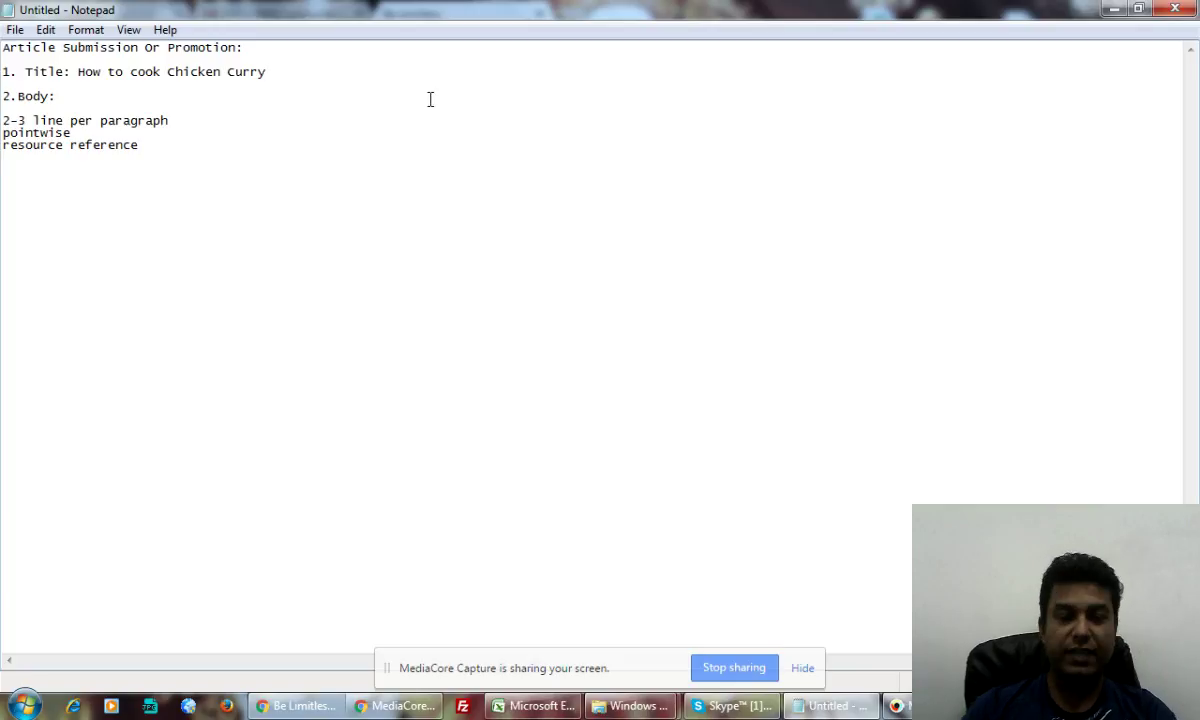
text(withou)
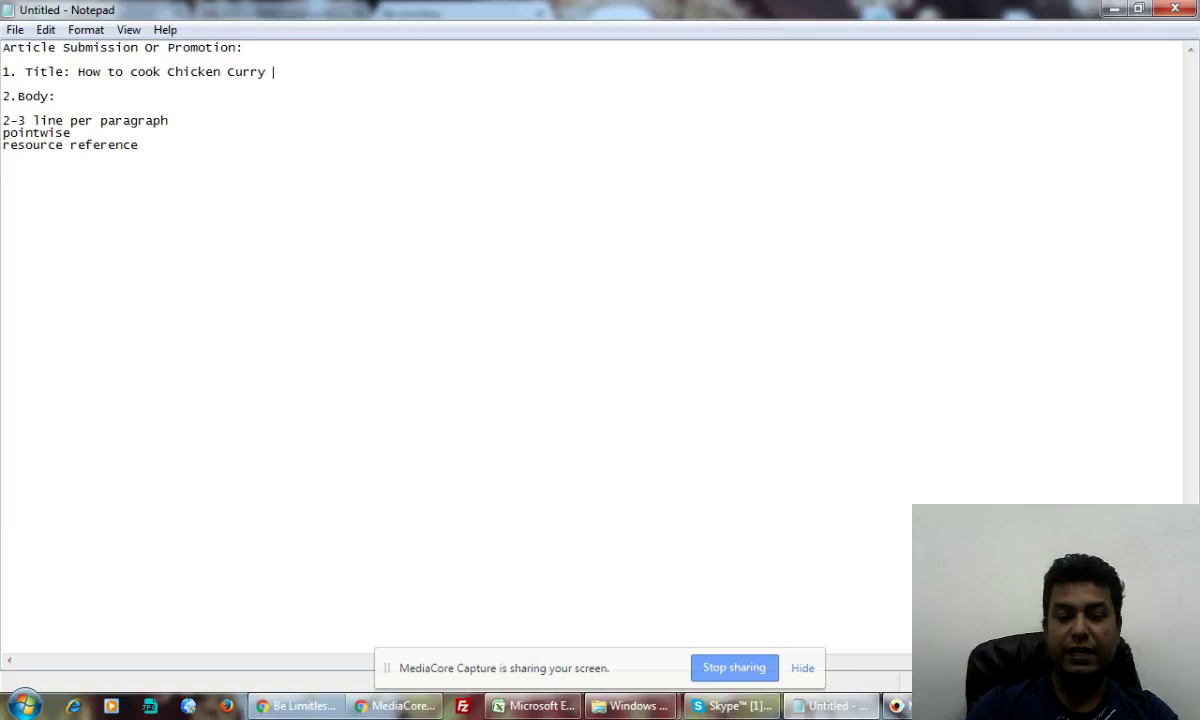
text(l)
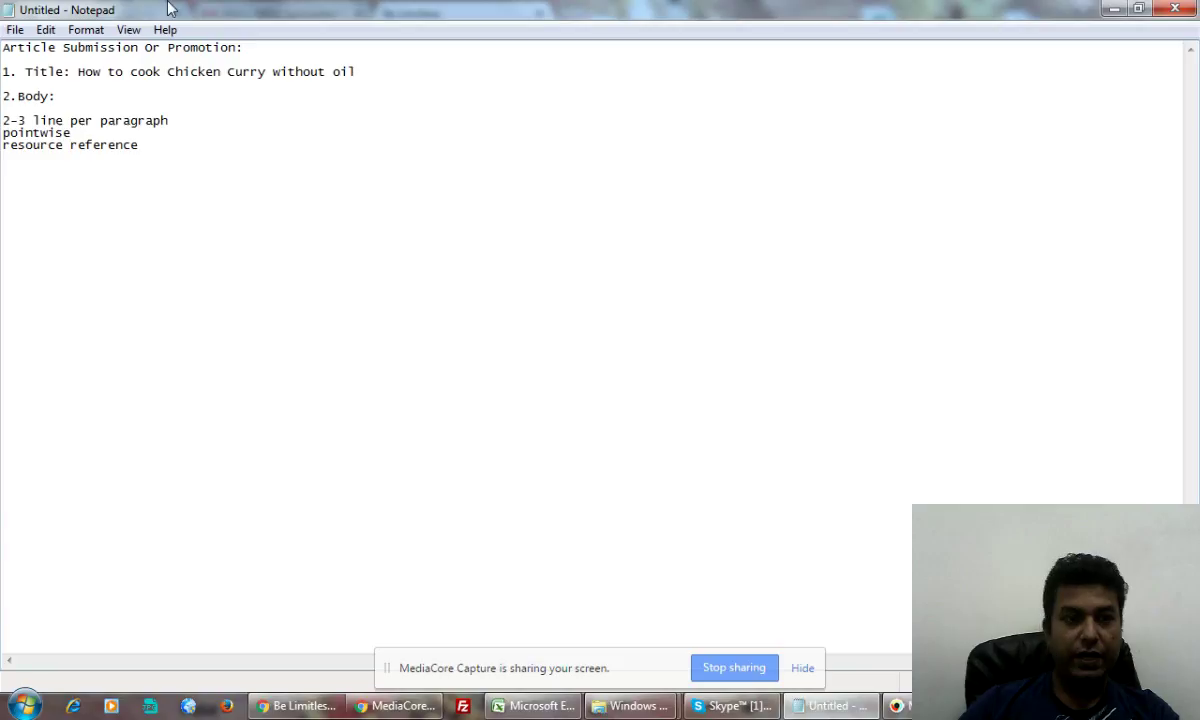
Add a "Summury:" line below the "resource reference" note, separated by a blank line
click(182, 144)
key(Return)
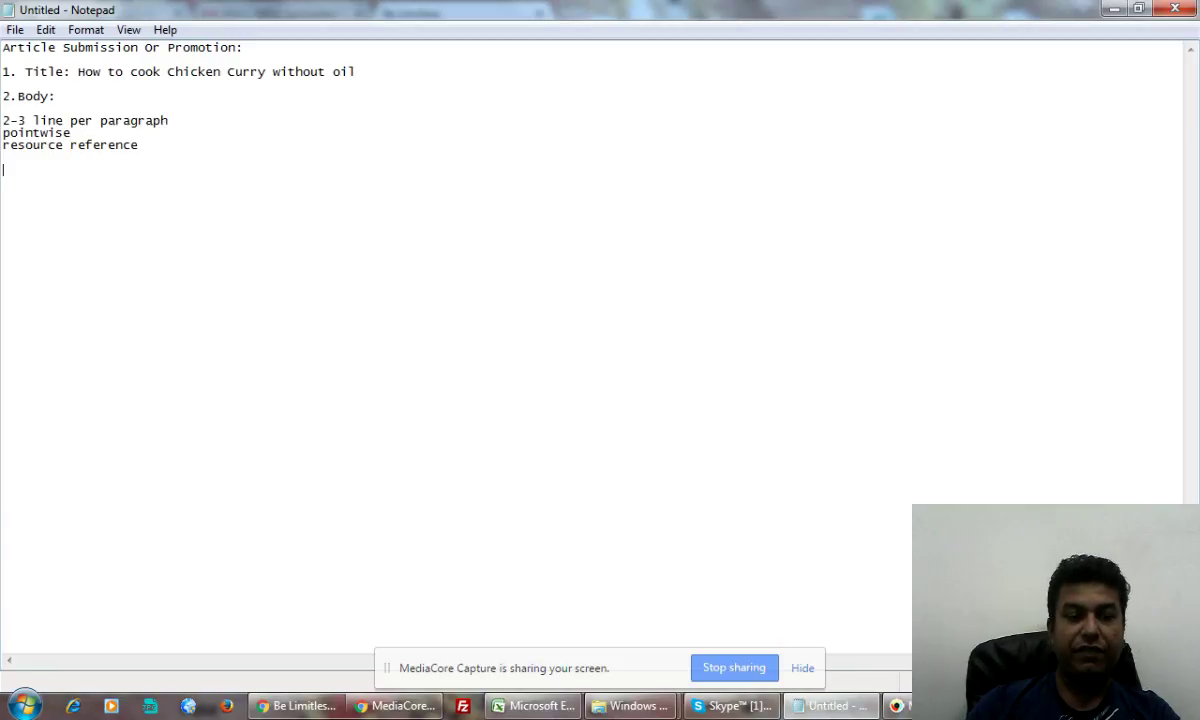
text(Summury:)
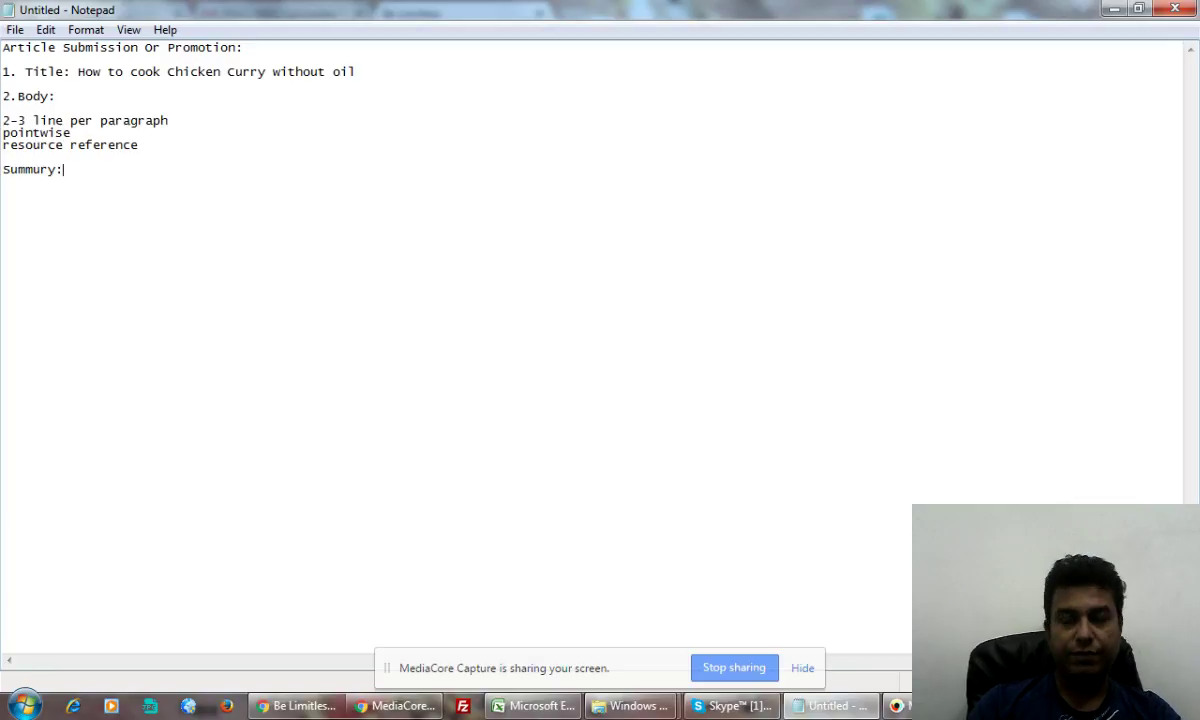
key(Return)
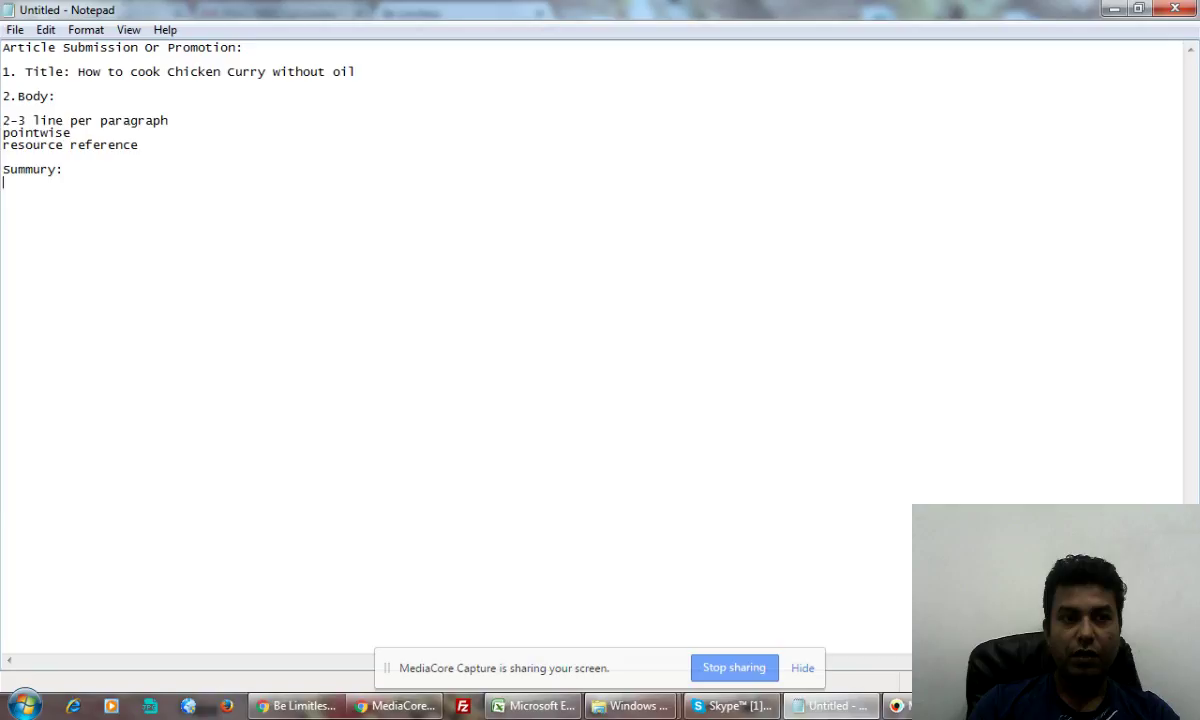
Add an "Author Bio:" line below the "Summury:" line, separated by a blank line
key(Return)
text(Autho)
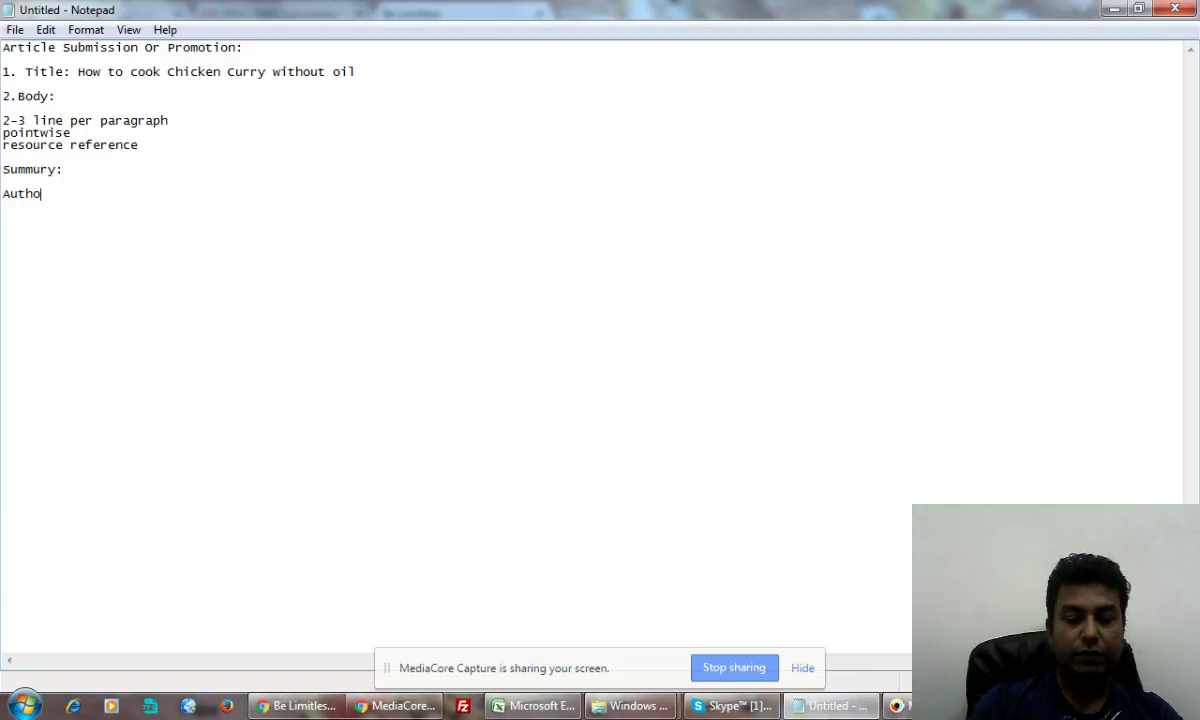
text(r iq)
key(BackSpace)
key(BackSpace)
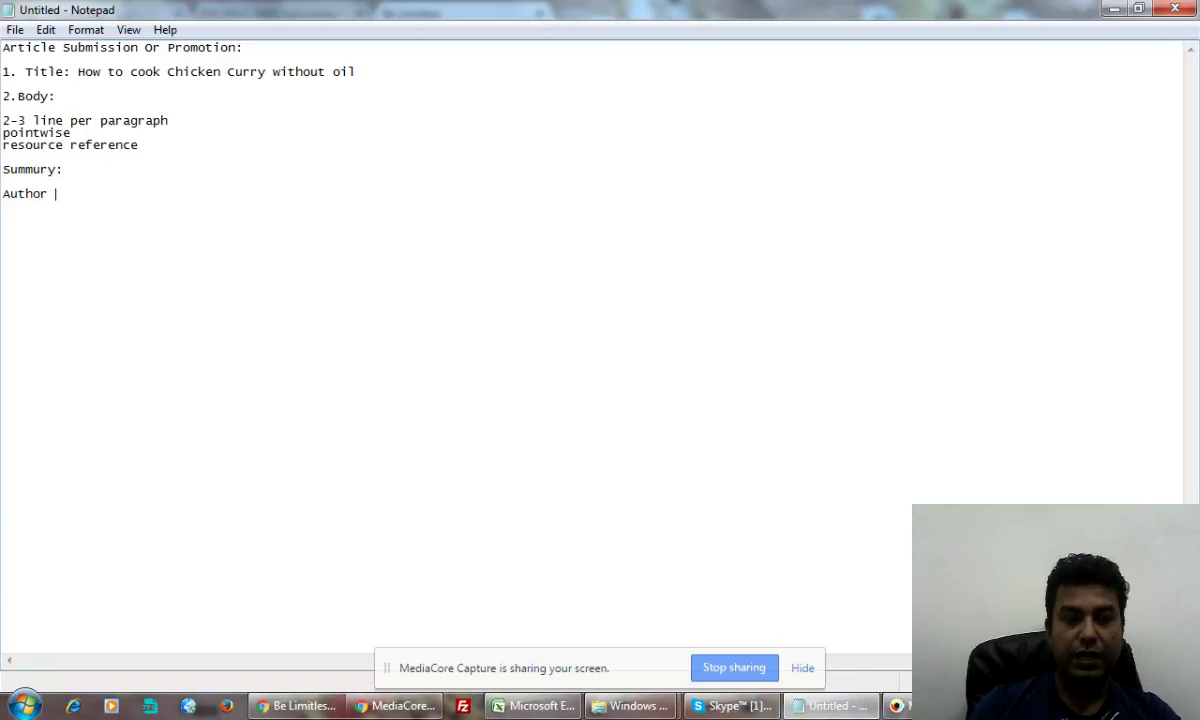
text(Bio)
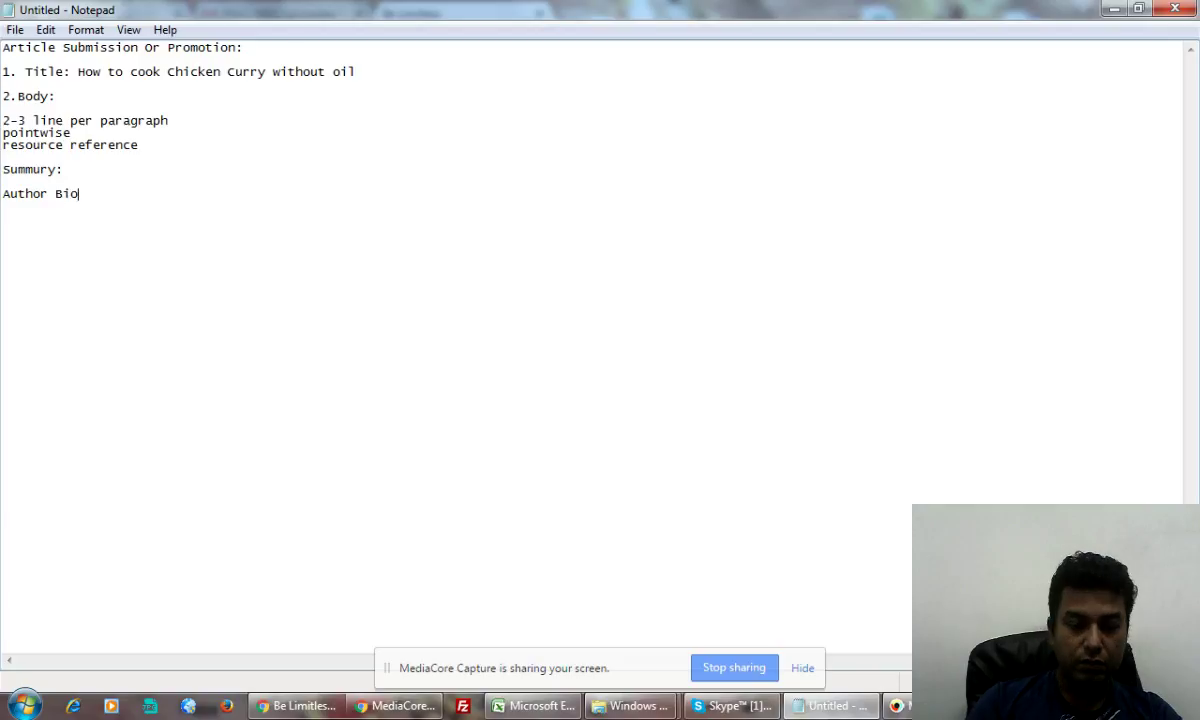
text(:)
key(Return)
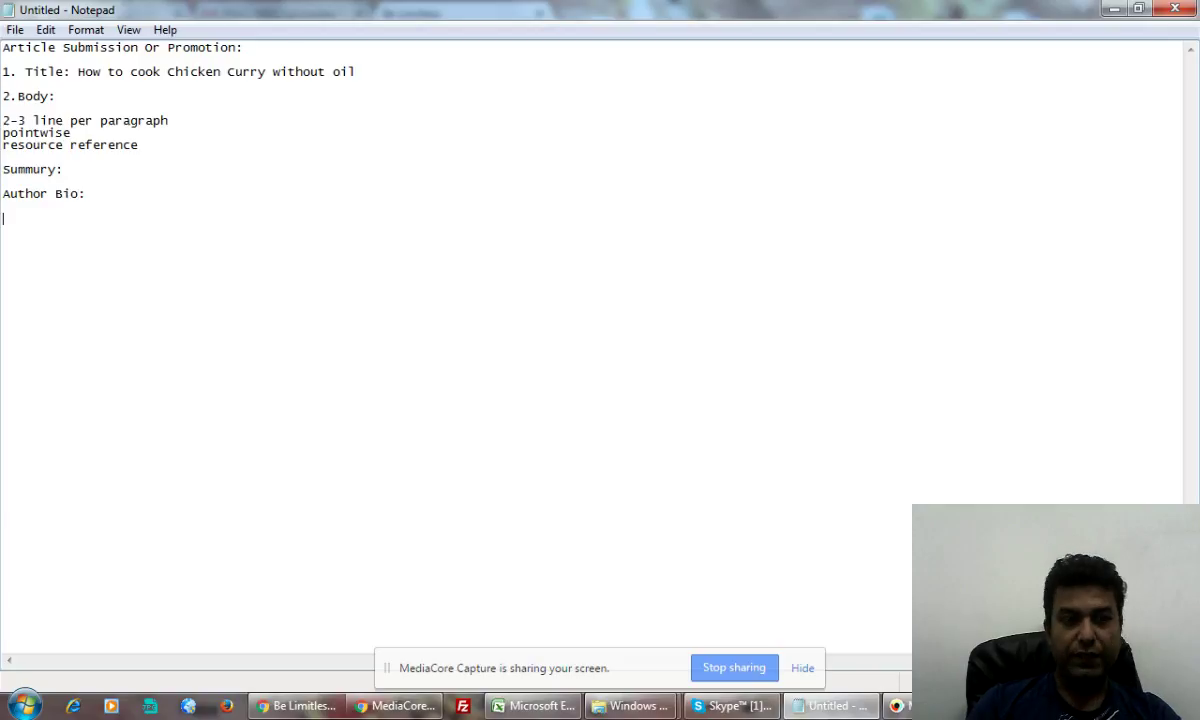
Add a "Keywords/tags:" line below the "Author Bio:" line, separated by a blank line
key(Return)
text(Ke)
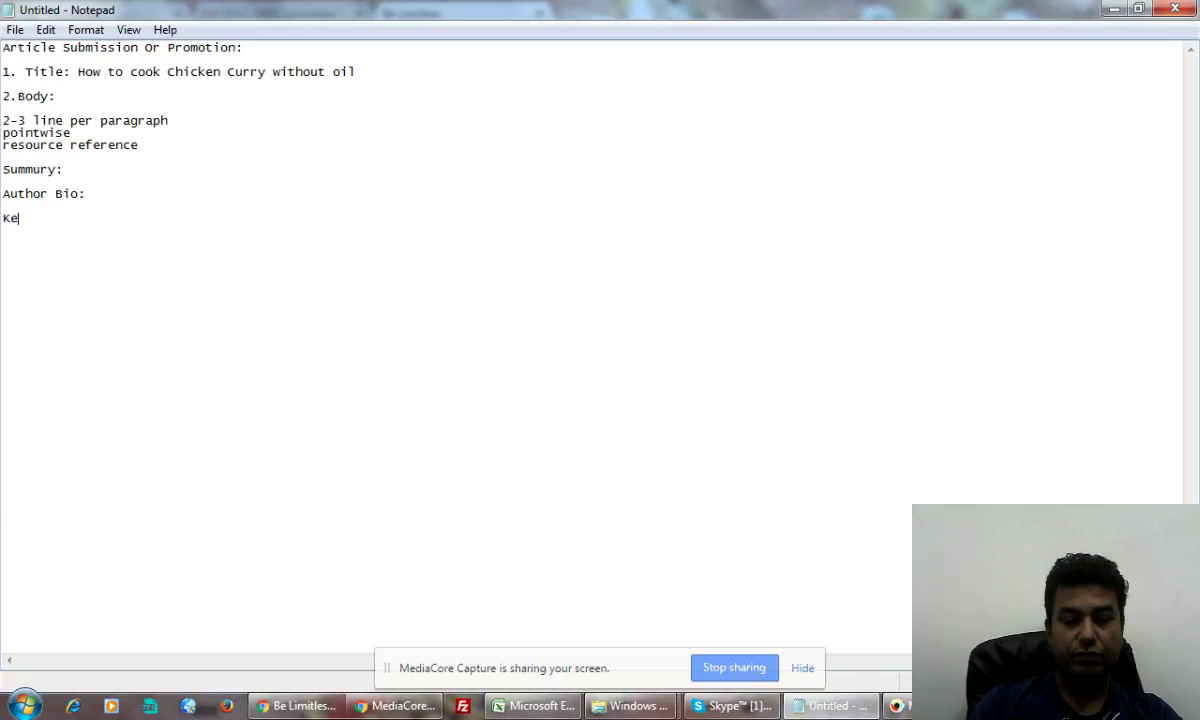
text(ywords/)
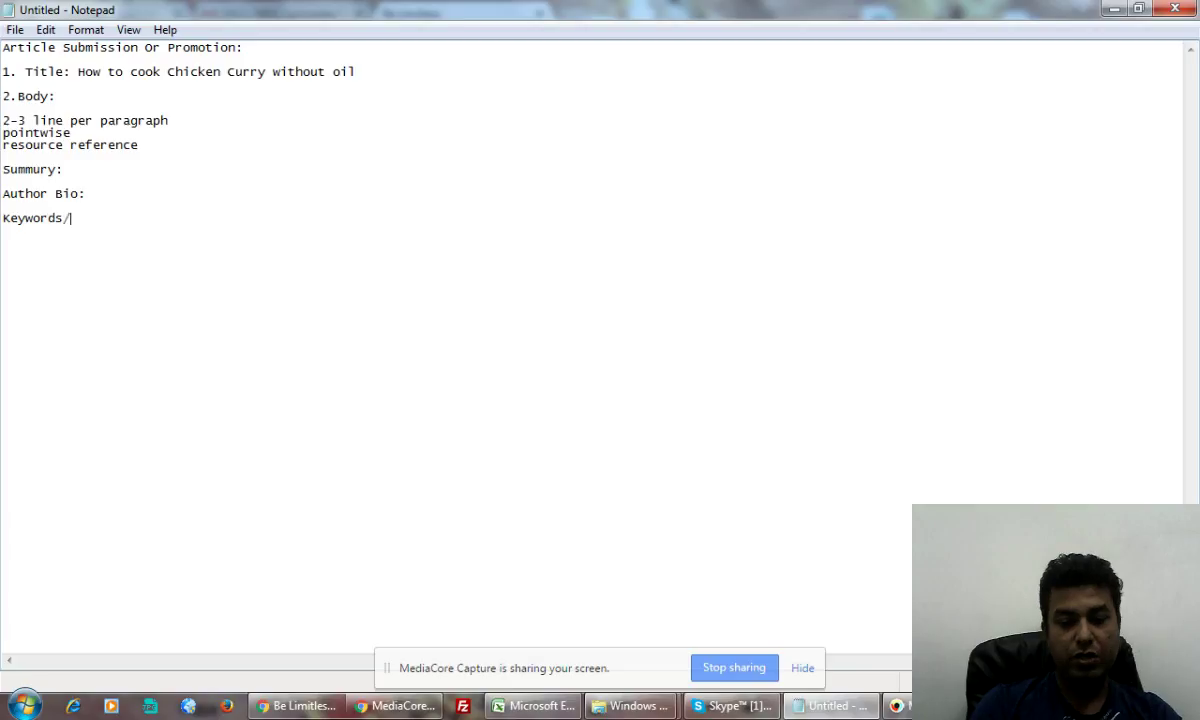
text(tags)
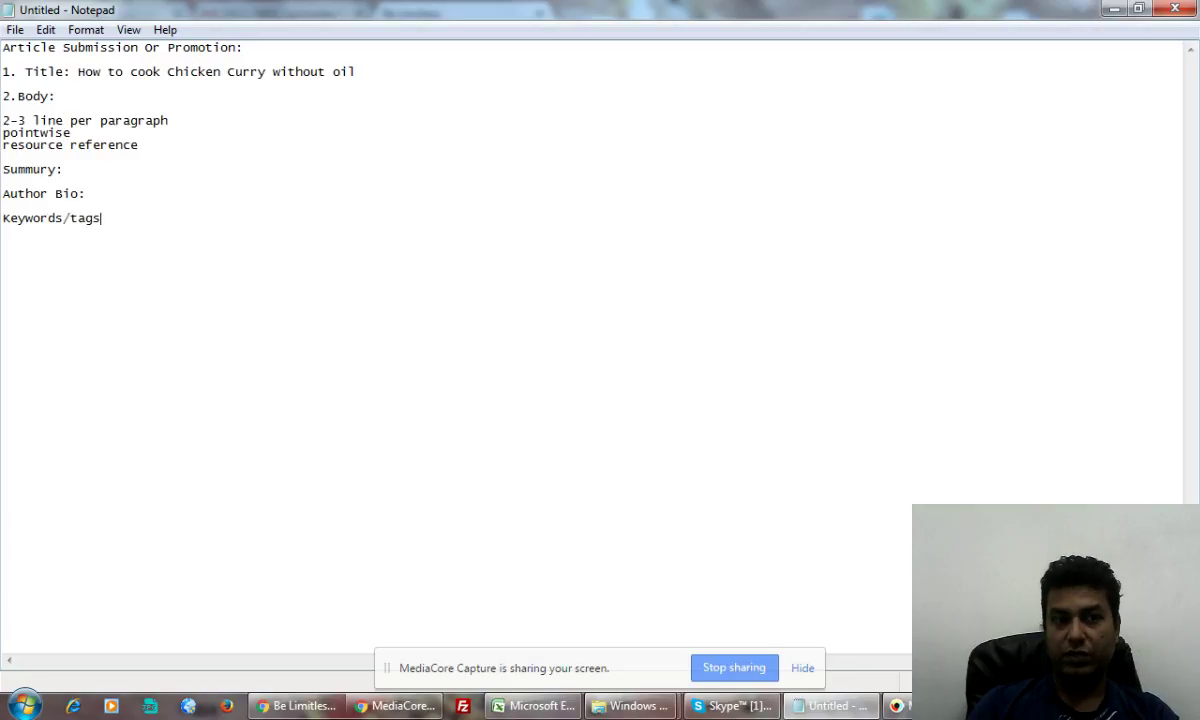
text(:)
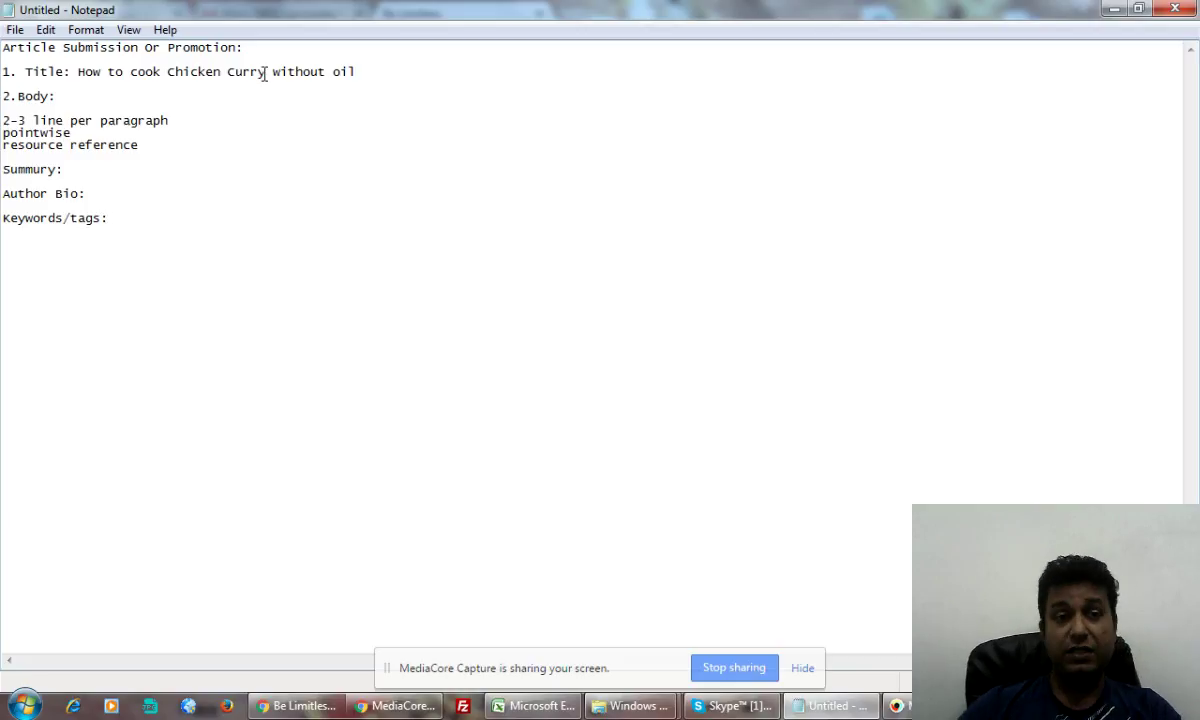
Insert a "category:" line between the Title and Body lines, with a blank line separating it from the title
click(386, 71)
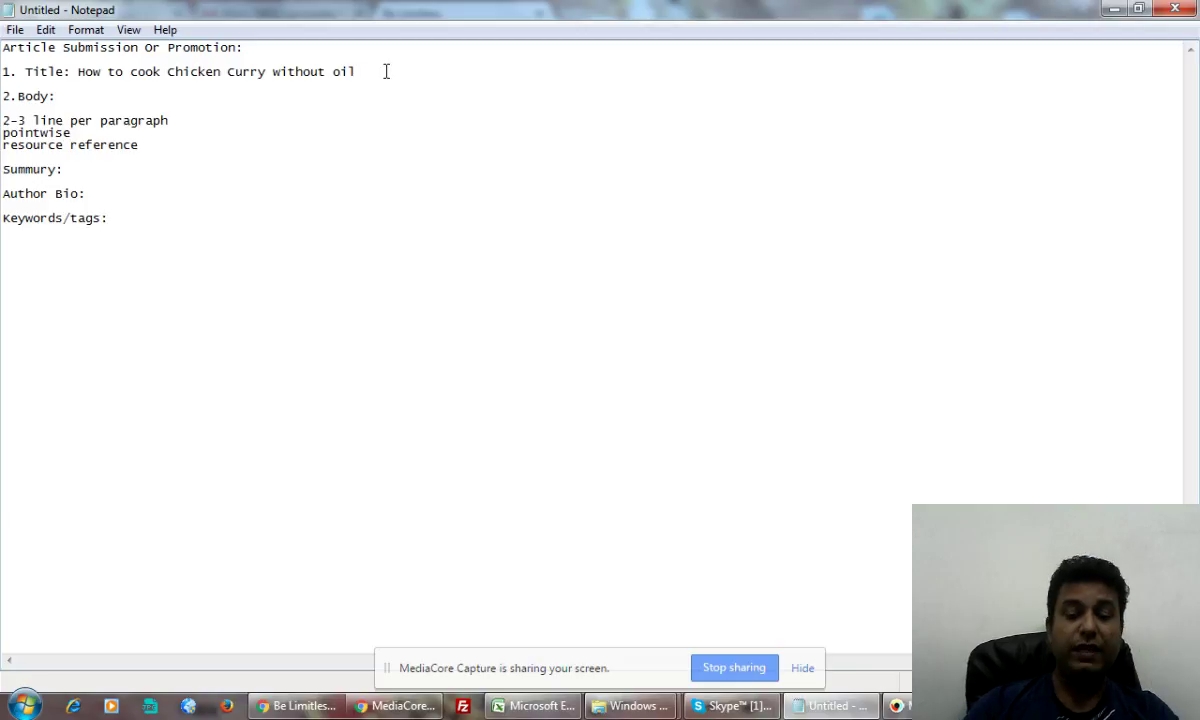
key(Return)
text(category)
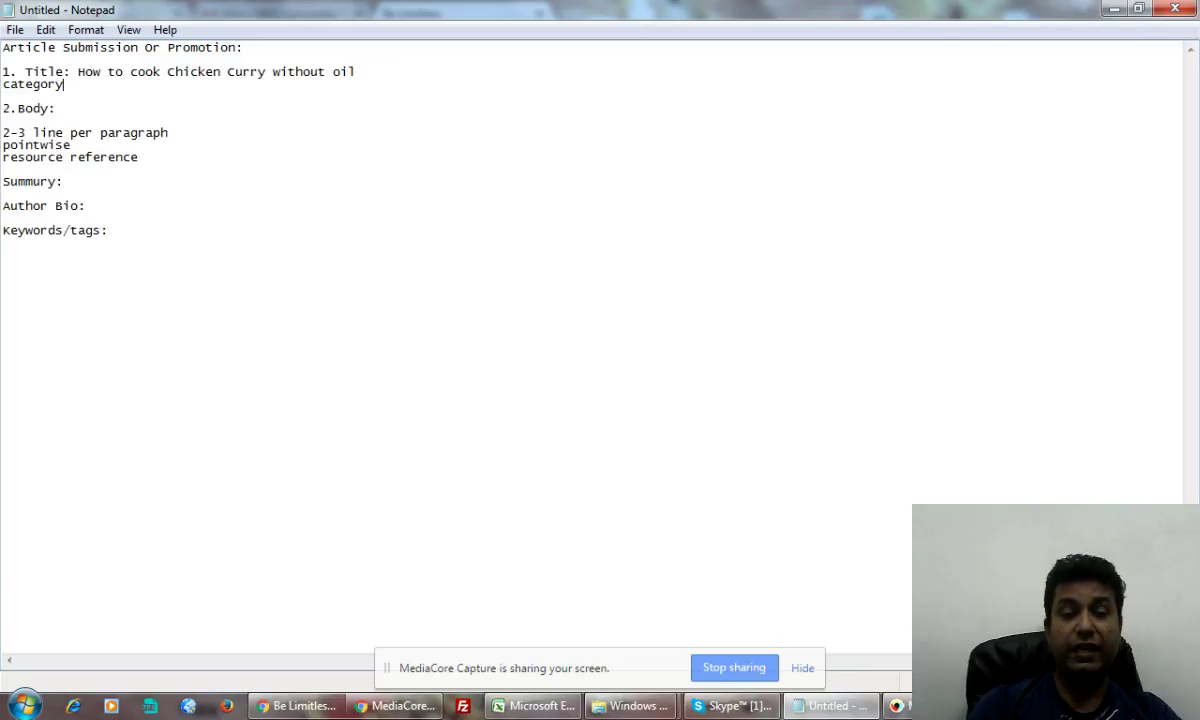
text(:)
click(390, 74)
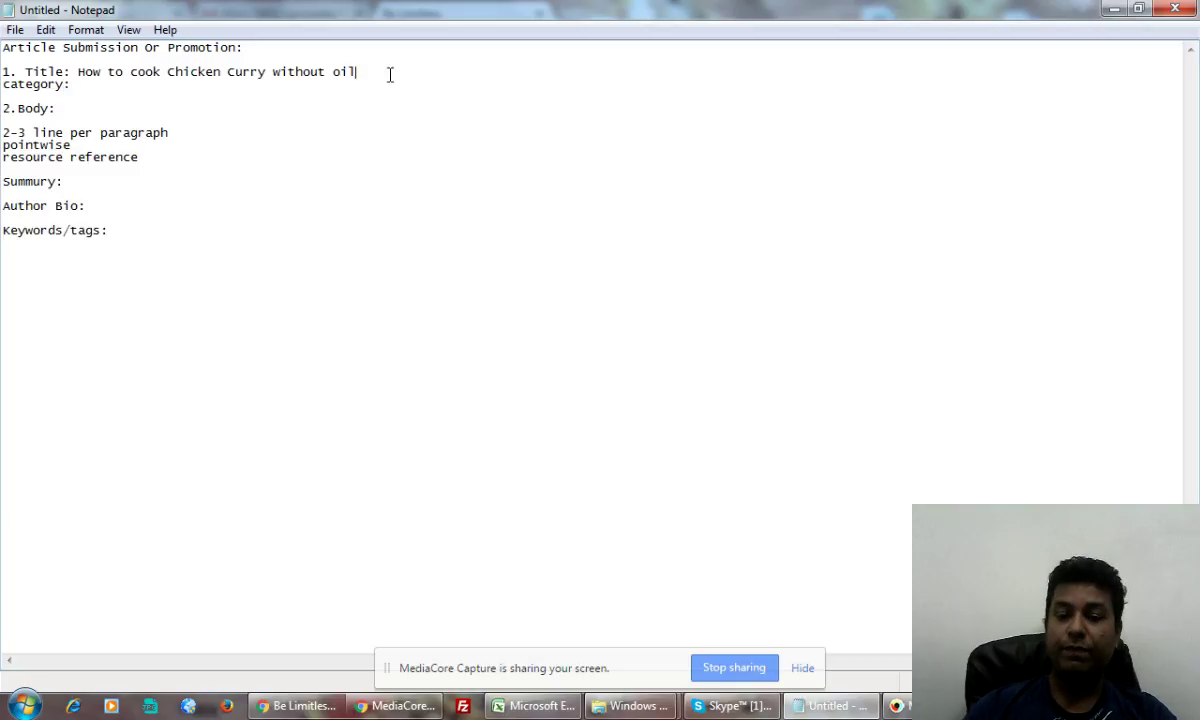
key(Return)
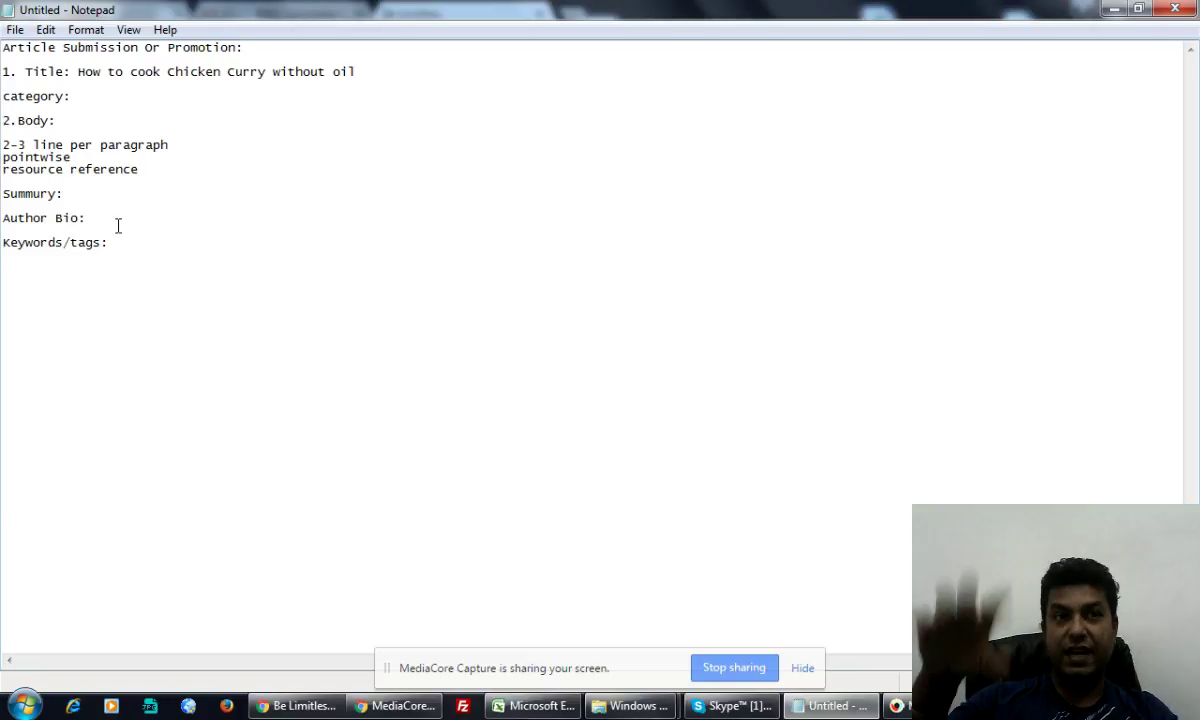
Switch to Chrome and open the ezinearticles.com website
click(305, 706)
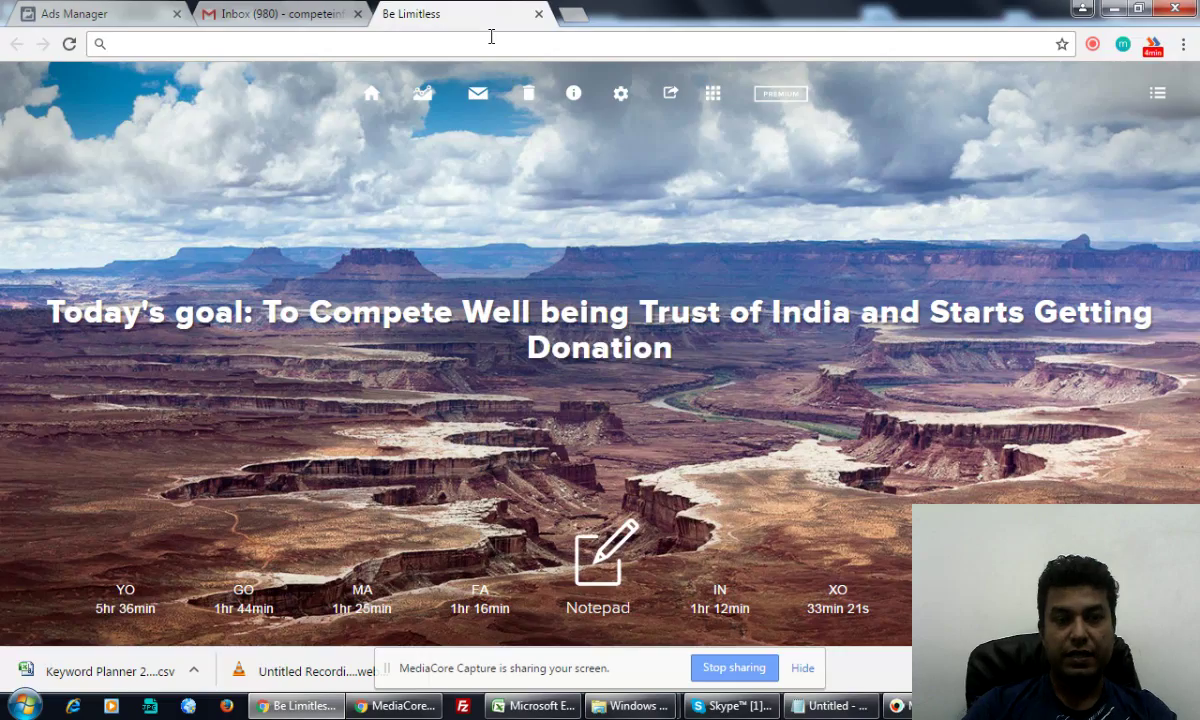
text(e)
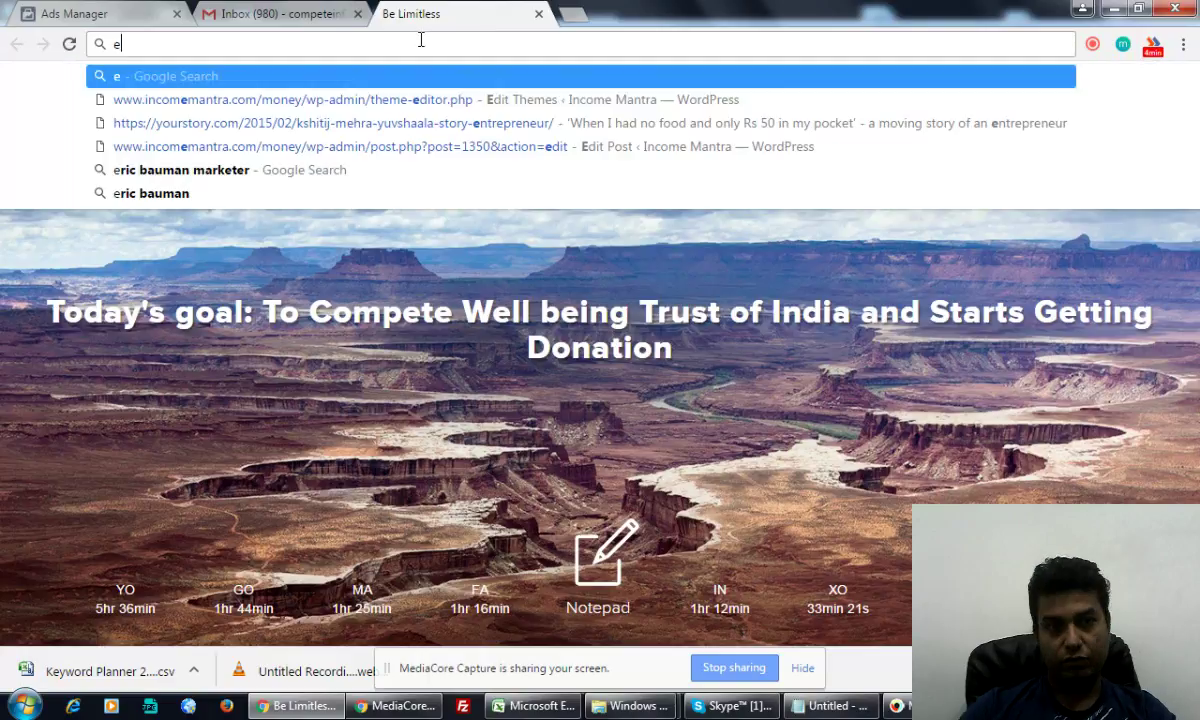
text(z)
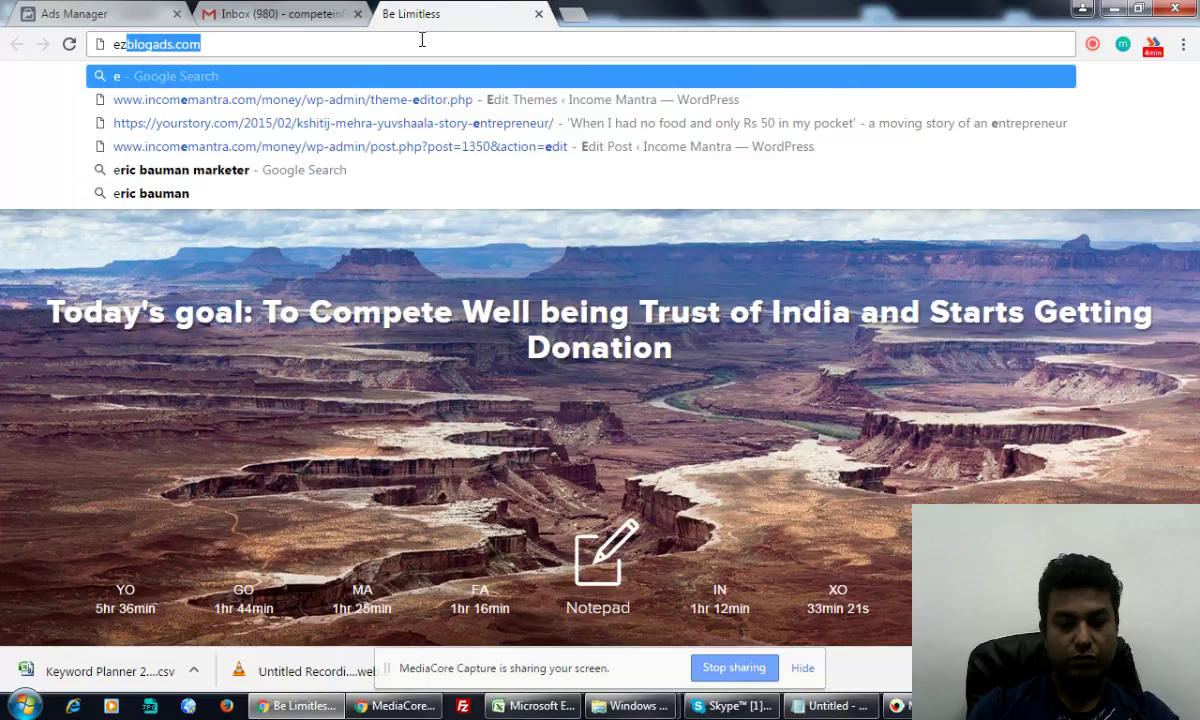
text(i)
key(Return)
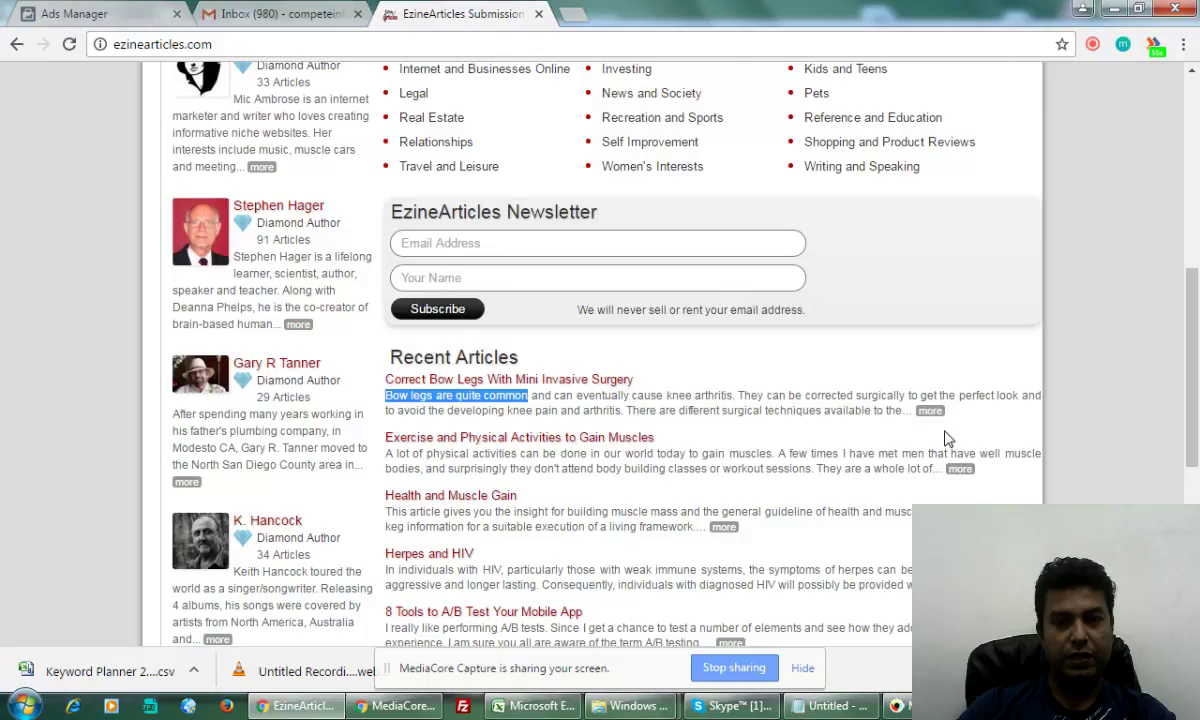
Open the full recent article "Correct Bow Legs With Mini Invasive Surgery" and search its page for "Bow legs are quite common"
click(930, 411)
key(ctrl+f)
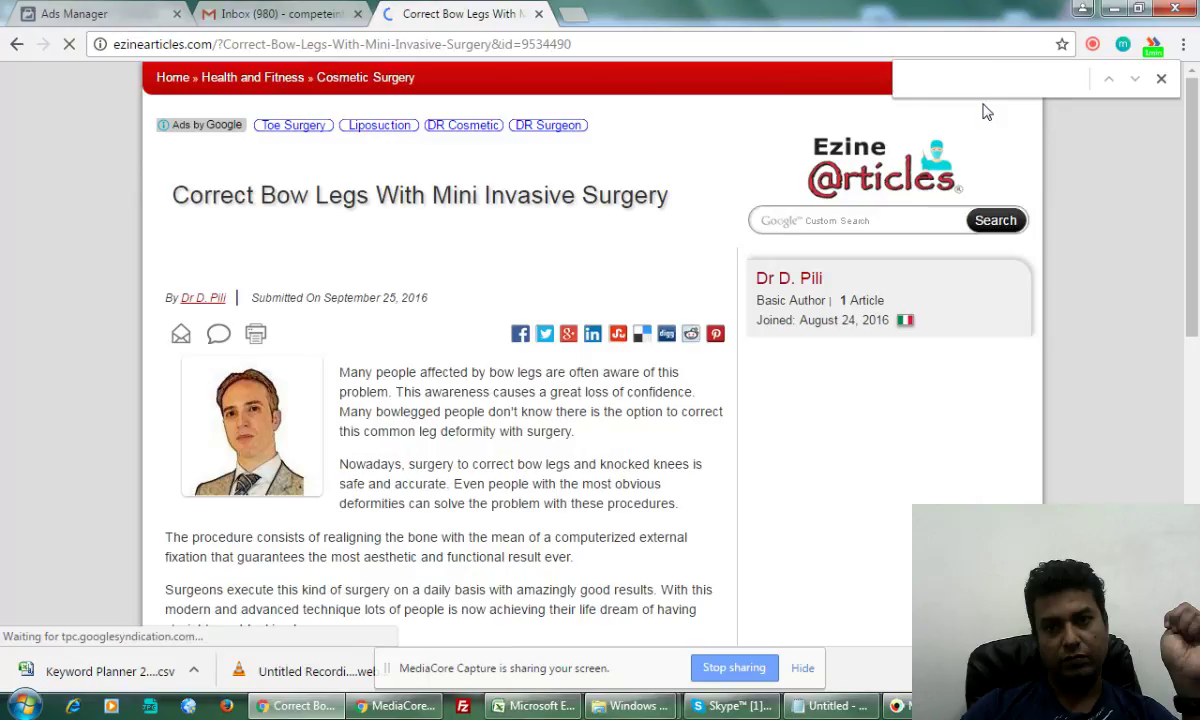
text(Bow legs are quite common)
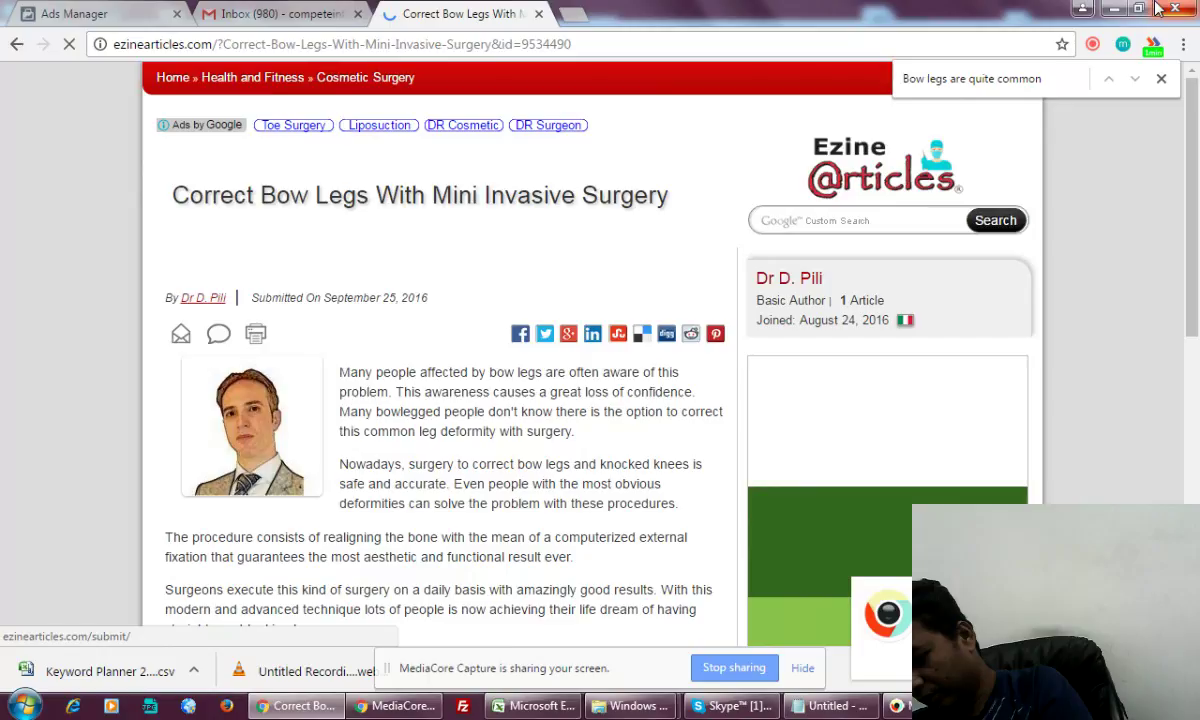
In a new tab, search incomemantra.com/money for "article submission" and open the 300+ dofollow article submission website list for 2016
key(ctrl+t)
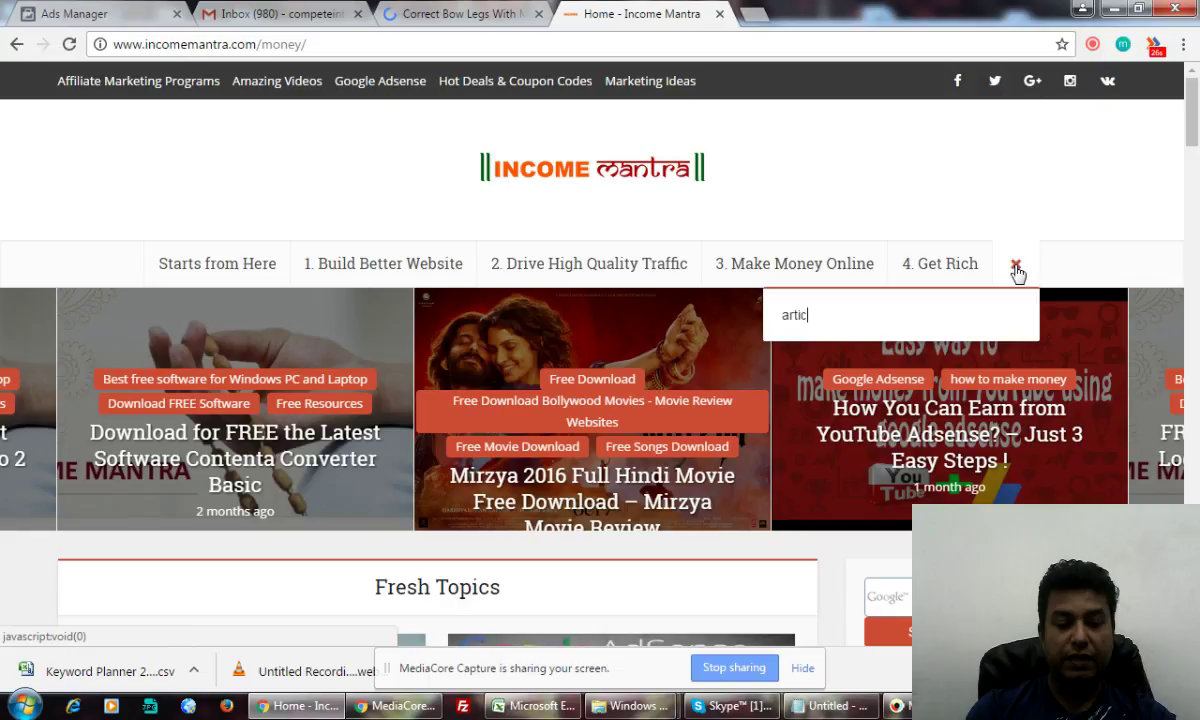
text(le submission)
key(Return)
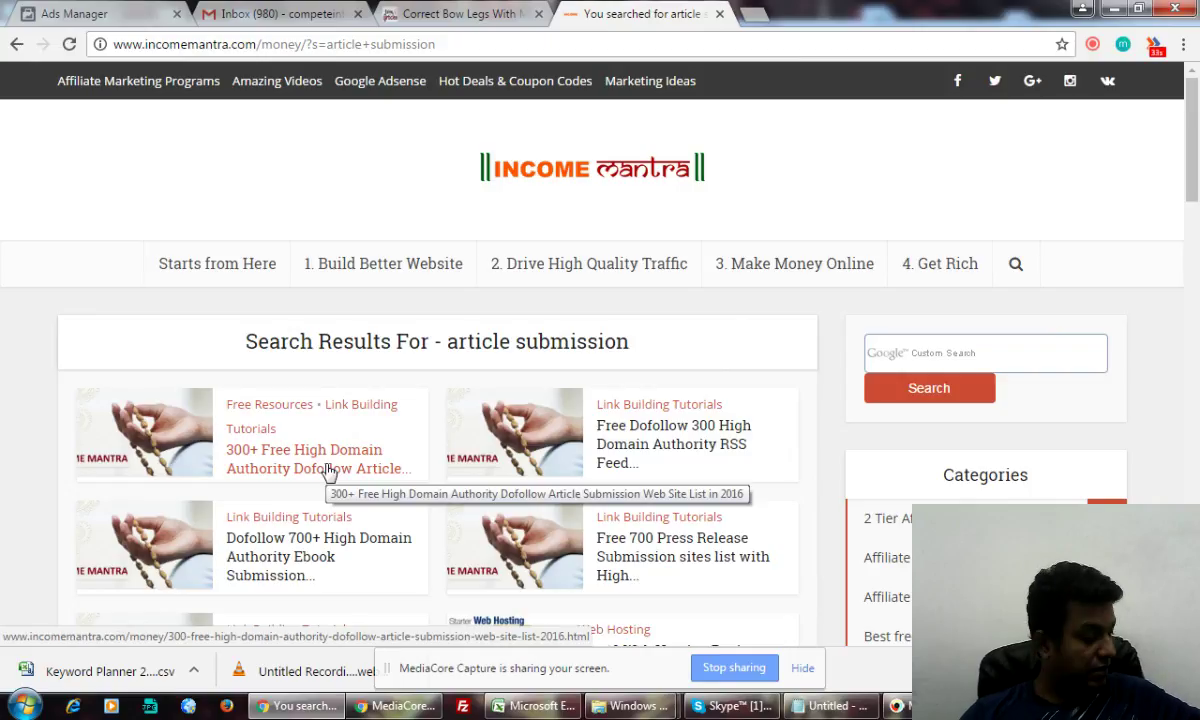
click(330, 470)
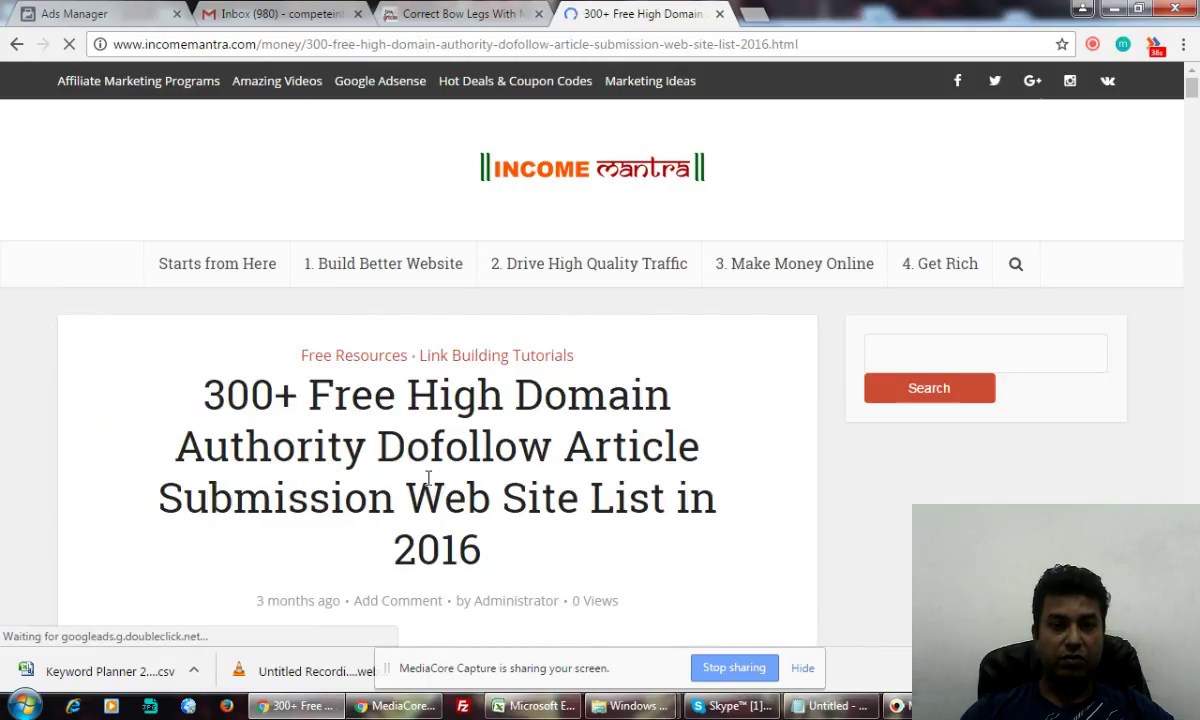
Look through the numbered list of article submission websites down to the comment section, and return to the start of the page
scroll(448, 496, down, 4)
scroll(448, 496, down, 1)
scroll(446, 494, down, 4)
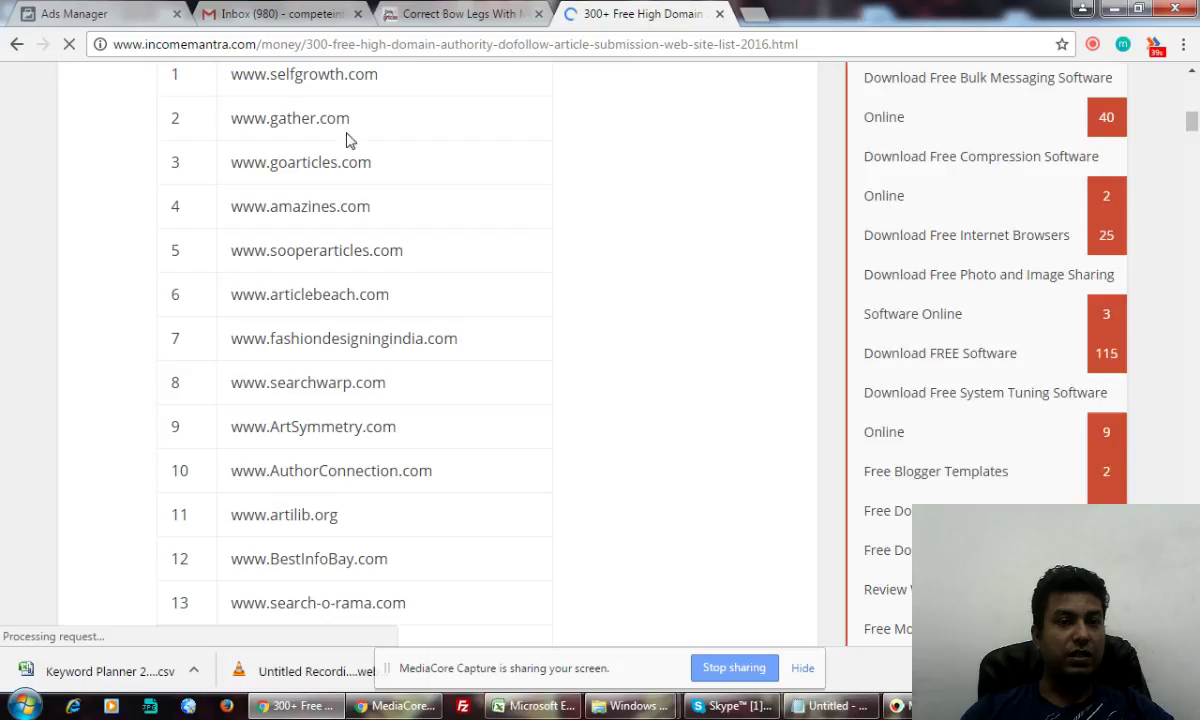
drag(287, 163, 371, 163)
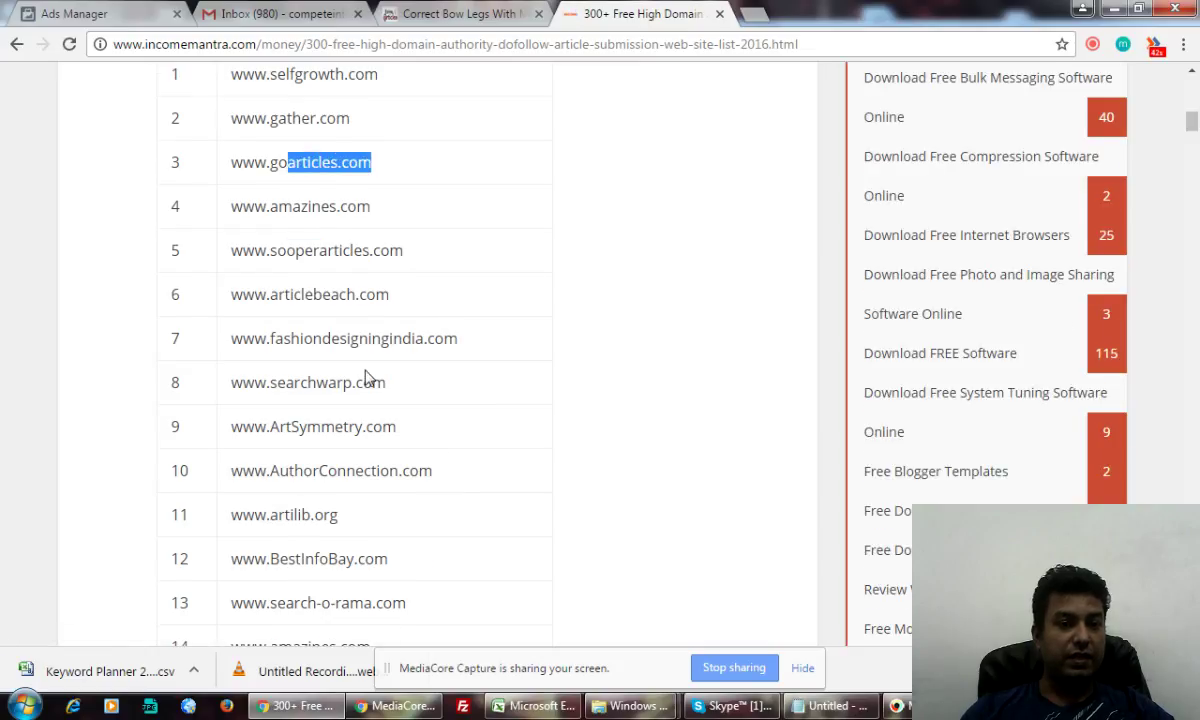
scroll(365, 378, up, 3)
scroll(365, 378, down, 5)
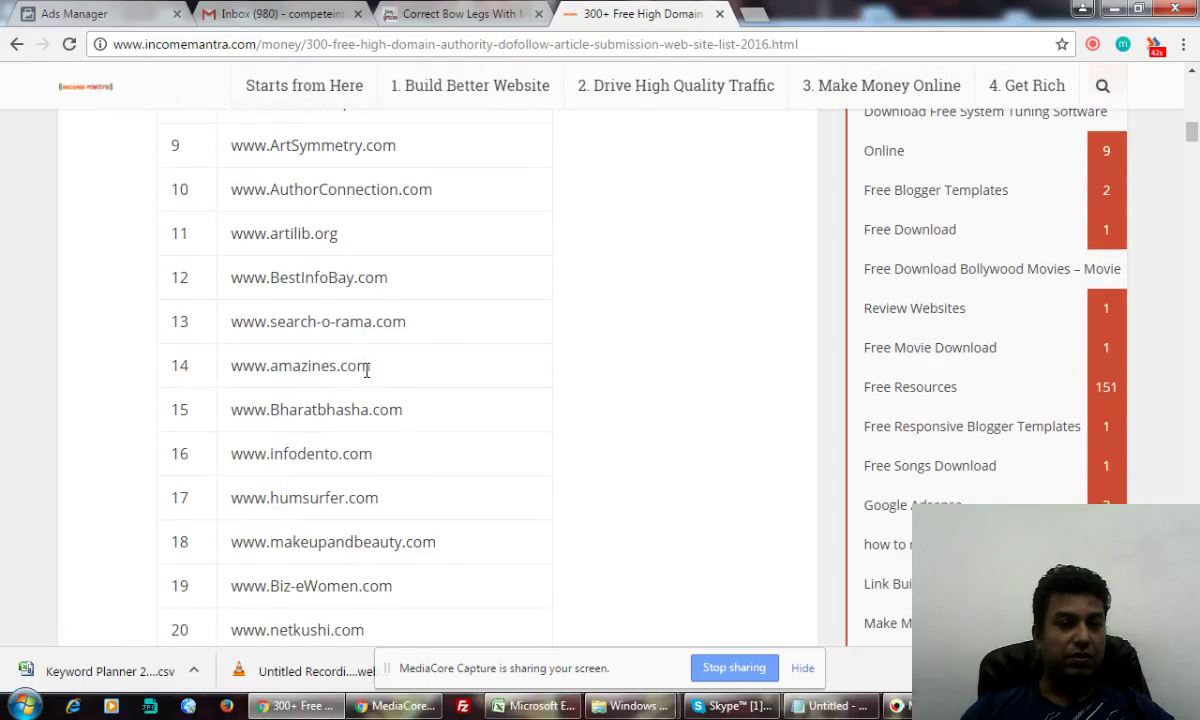
scroll(365, 378, down, 3)
scroll(365, 378, down, 16)
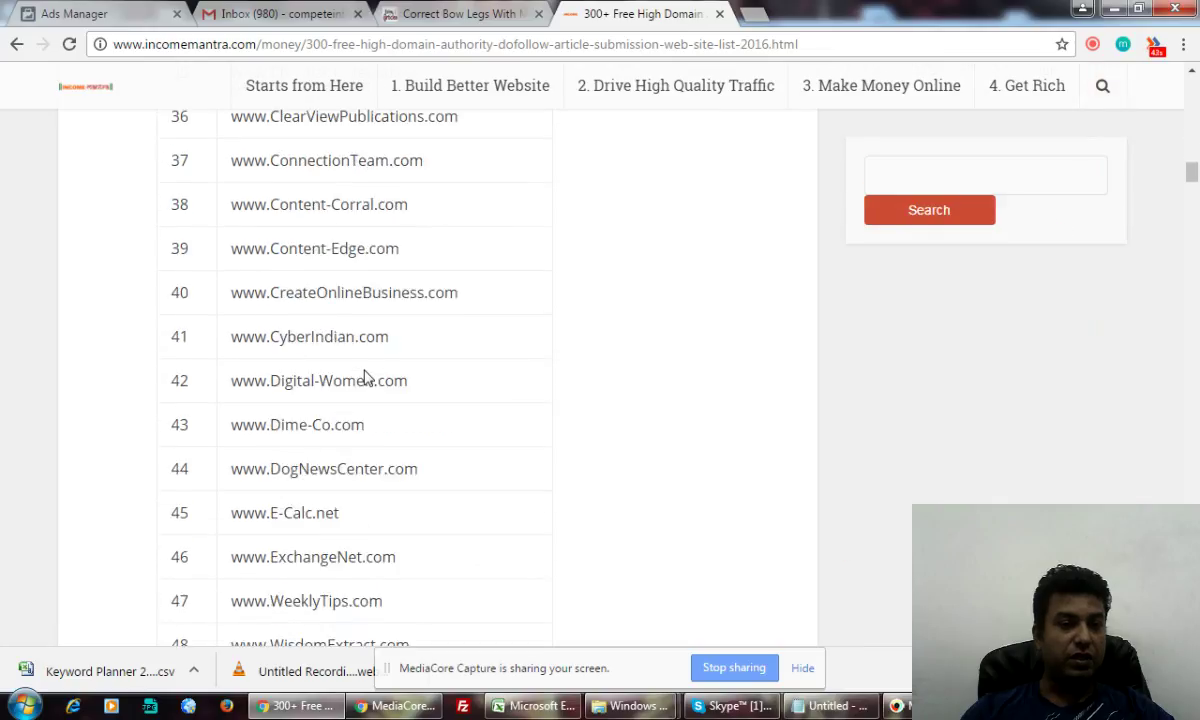
scroll(365, 378, down, 20)
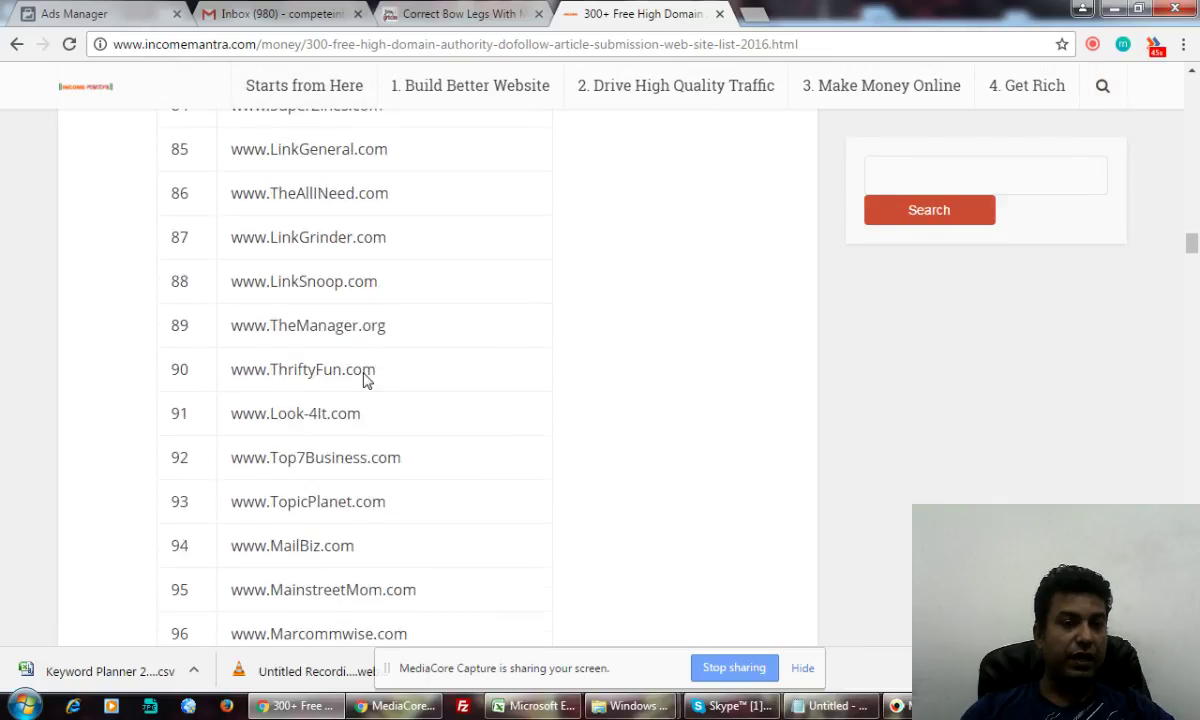
scroll(363, 382, down, 20)
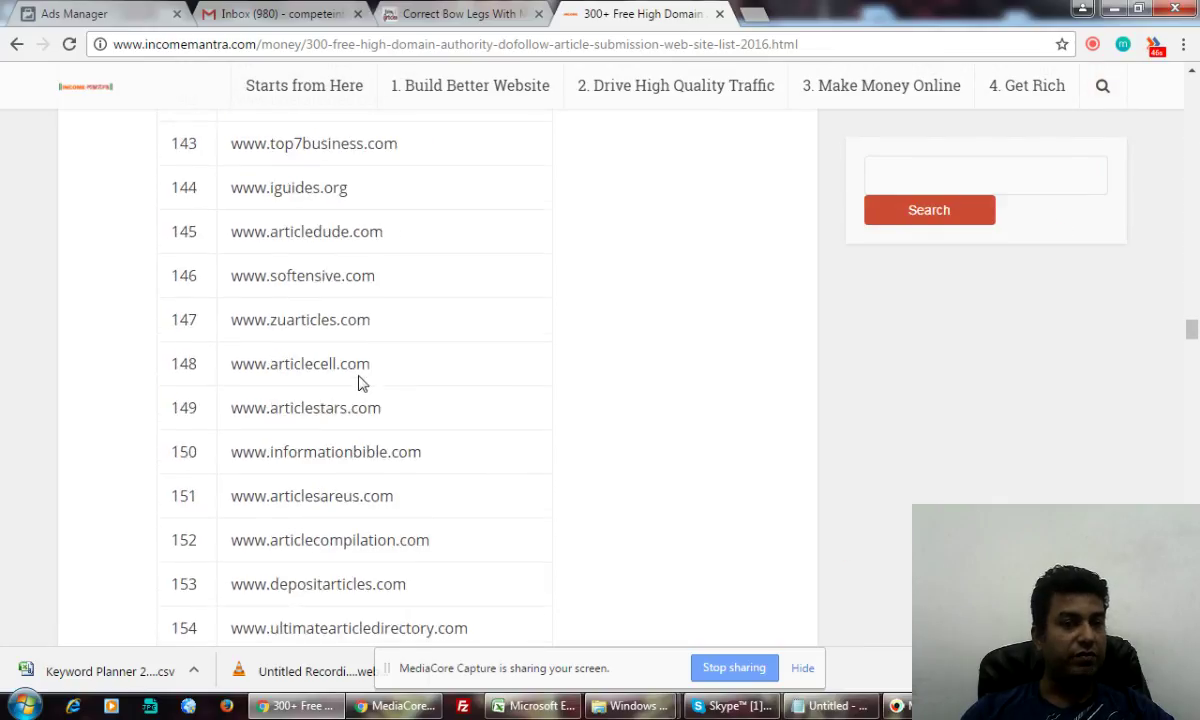
scroll(365, 385, down, 6)
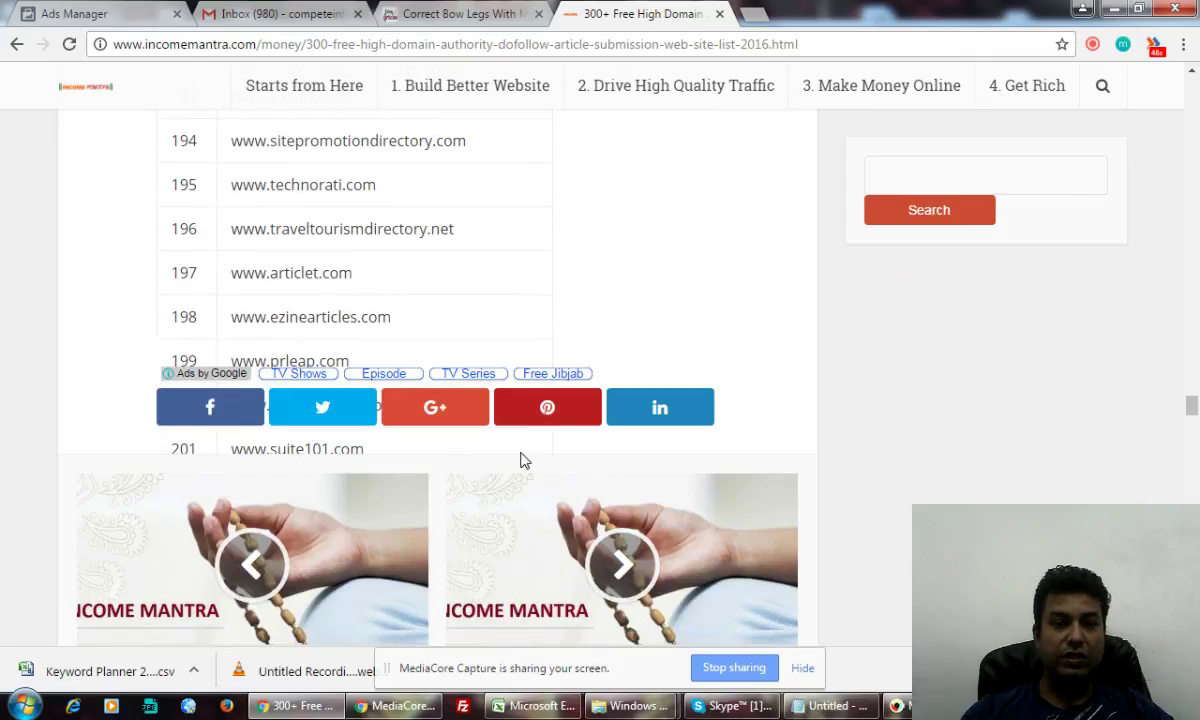
scroll(538, 263, down, 5)
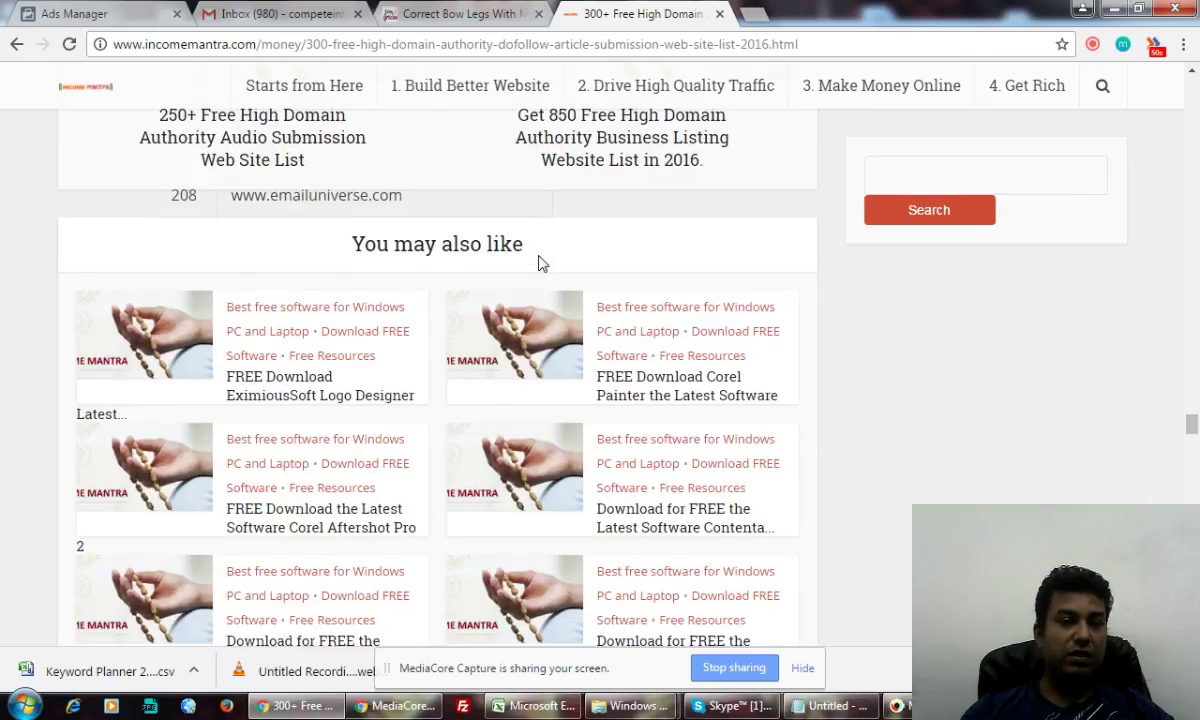
scroll(538, 263, down, 9)
scroll(538, 263, up, 5)
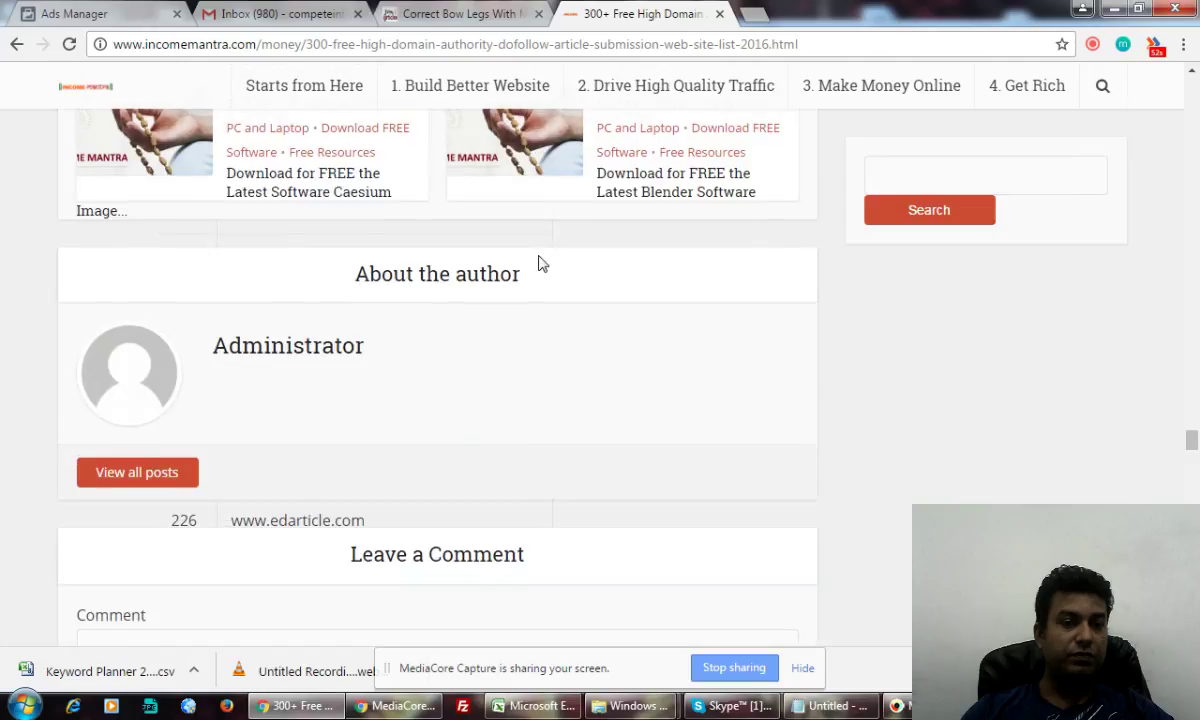
scroll(538, 263, up, 20)
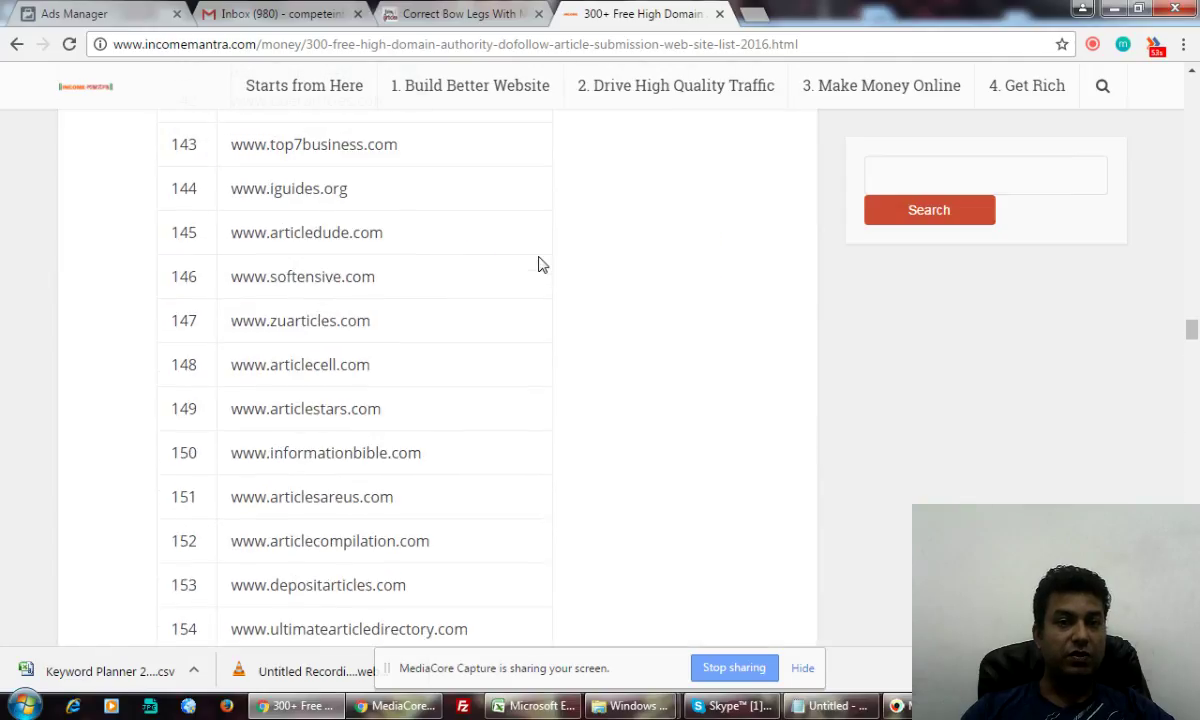
scroll(538, 263, up, 20)
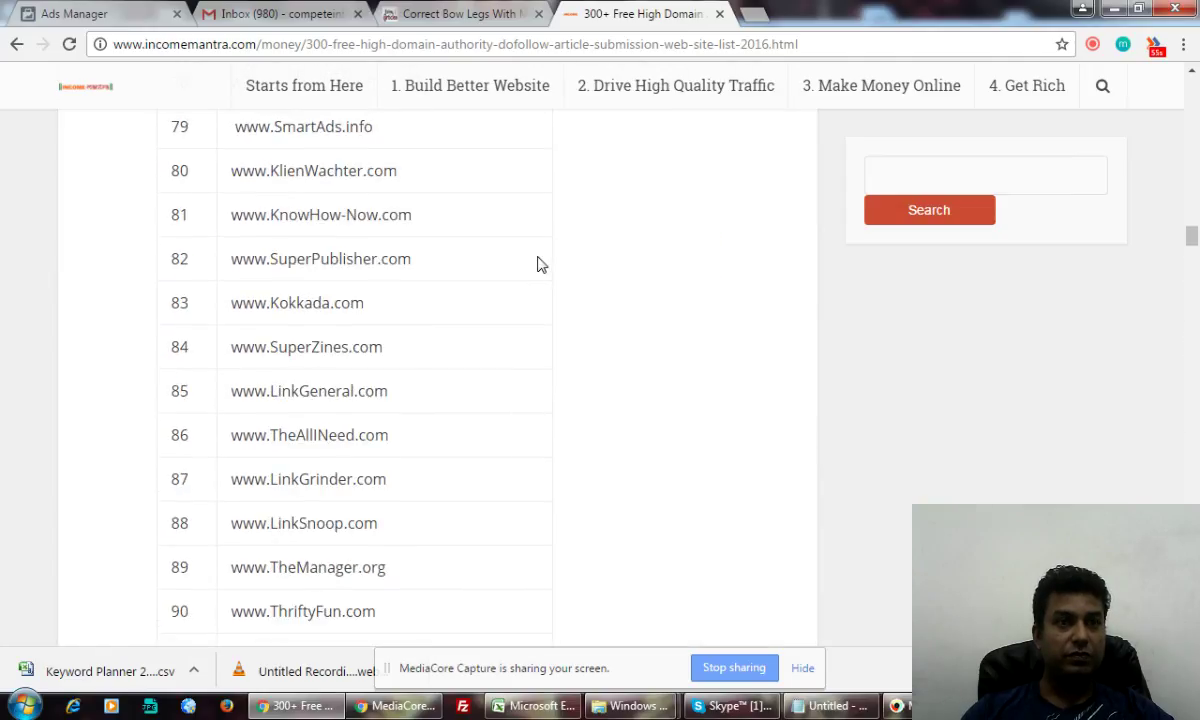
scroll(538, 263, up, 8)
scroll(538, 263, up, 12)
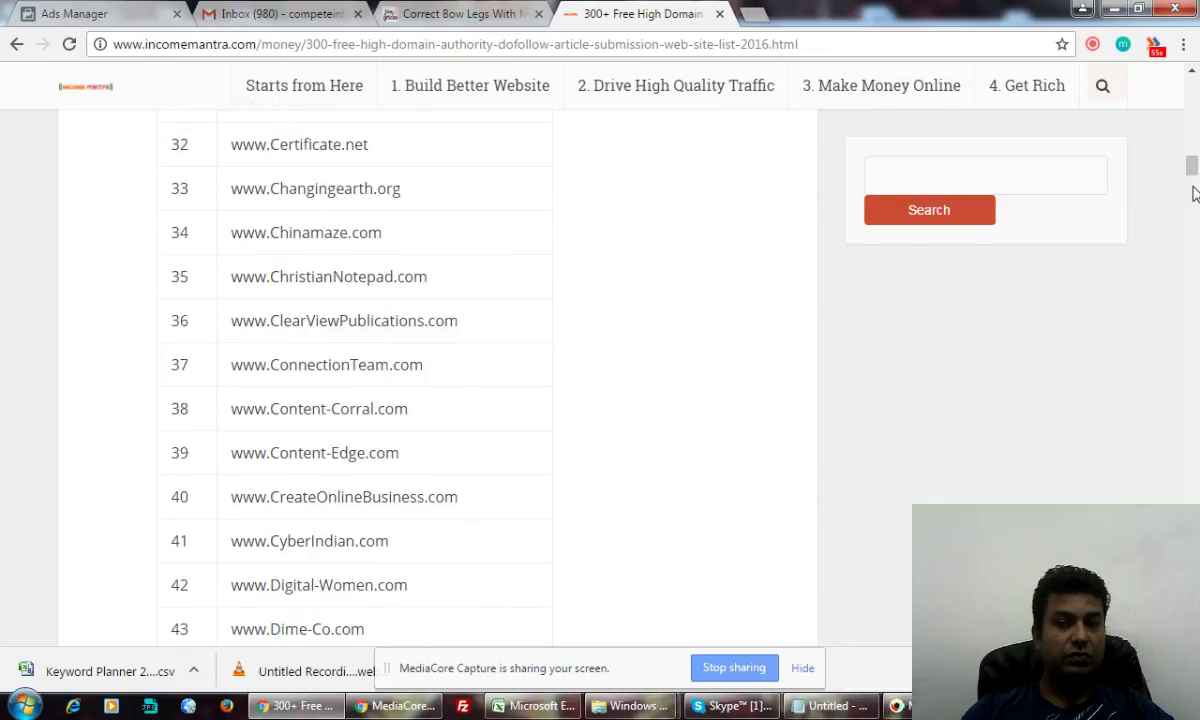
drag(1193, 193, 1185, 38)
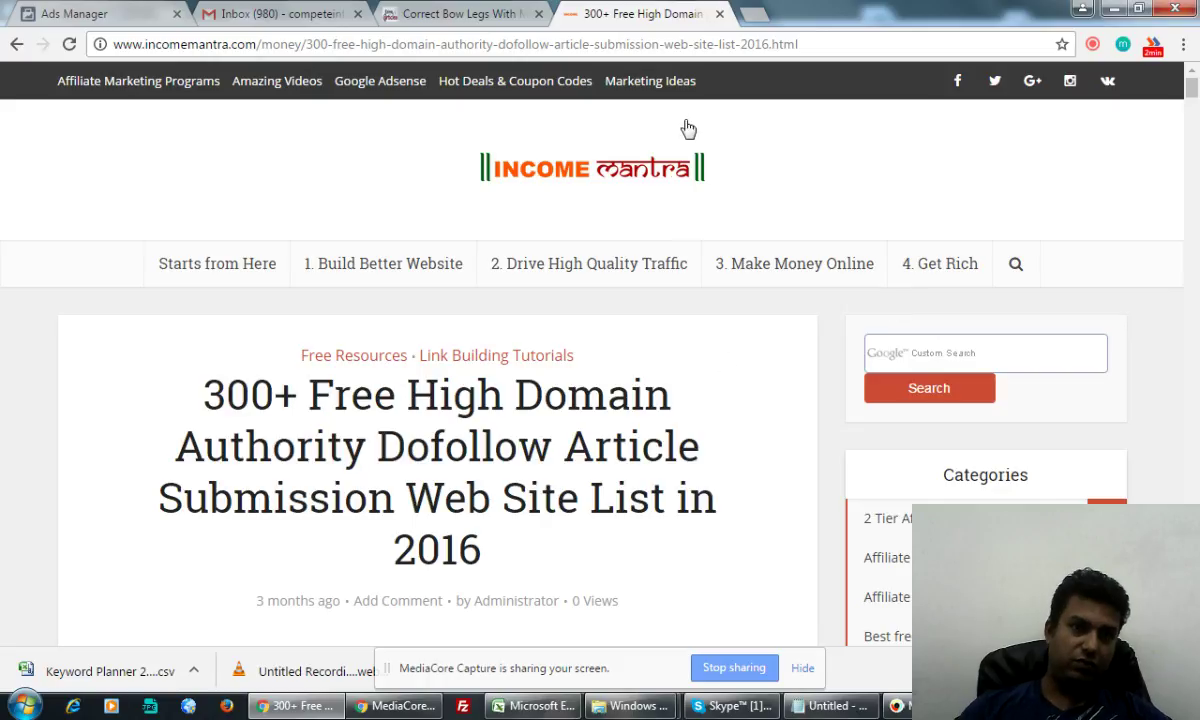
Open a new tab, return to the dofollow article submission list and look through its first numbered websites
click(752, 14)
click(628, 12)
scroll(466, 480, down, 5)
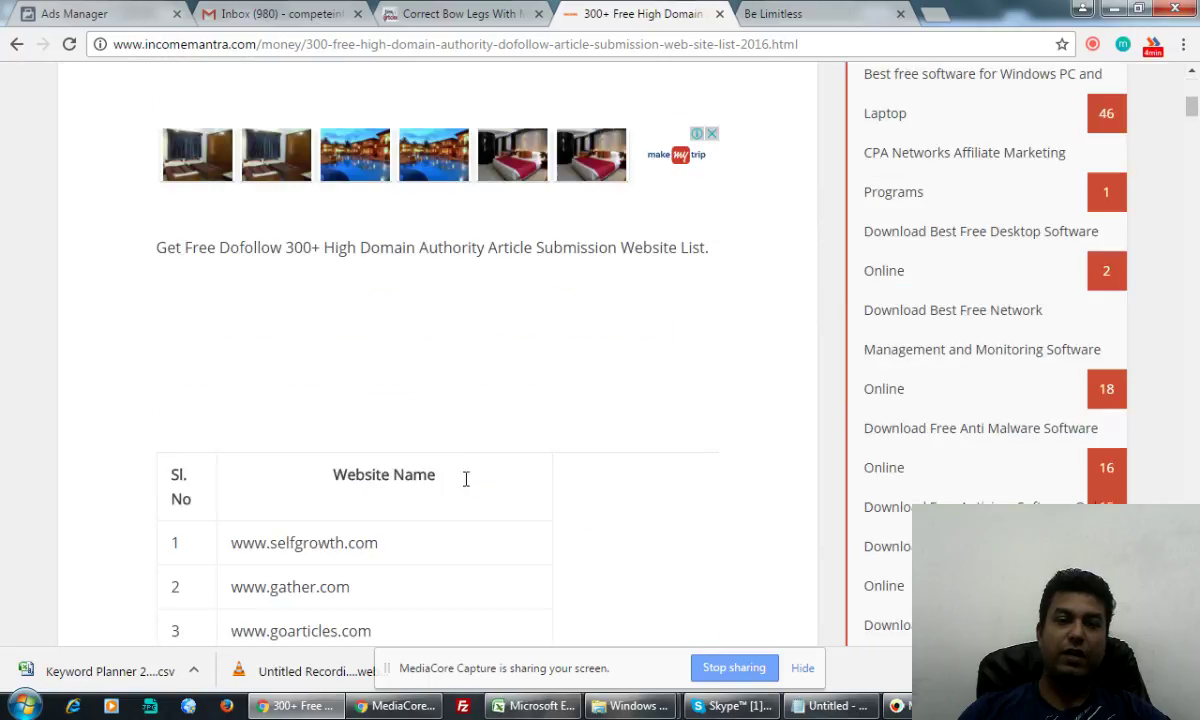
scroll(338, 522, down, 3)
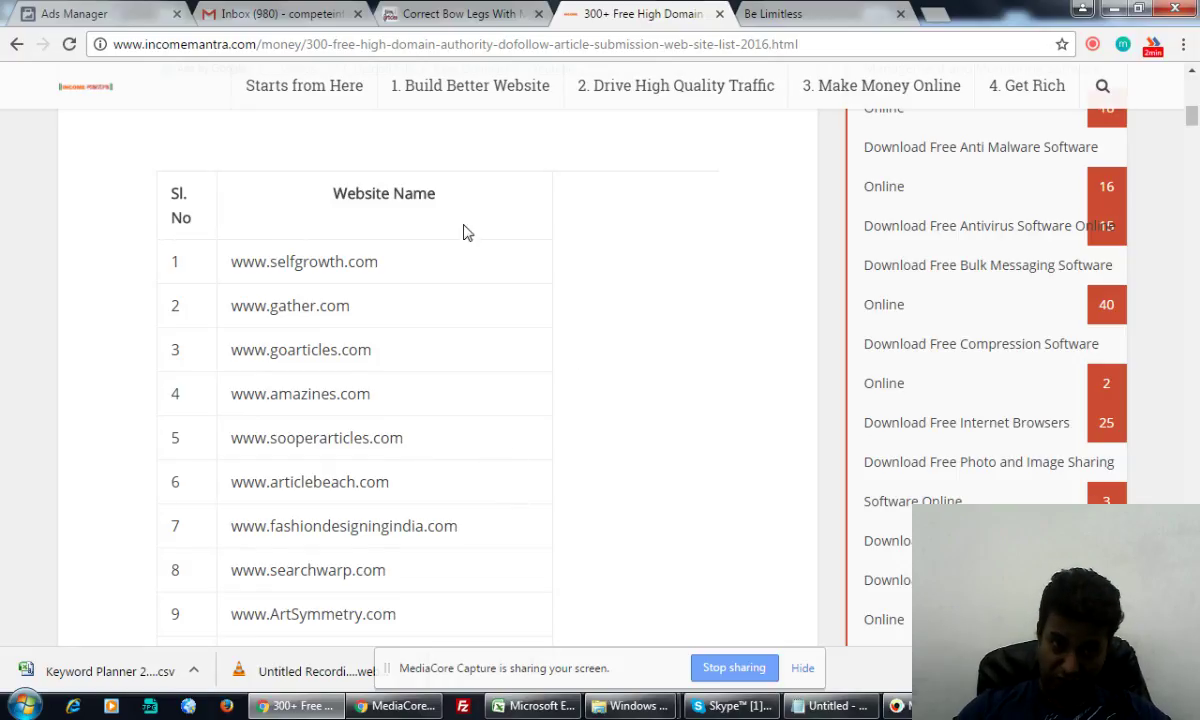
scroll(380, 316, down, 3)
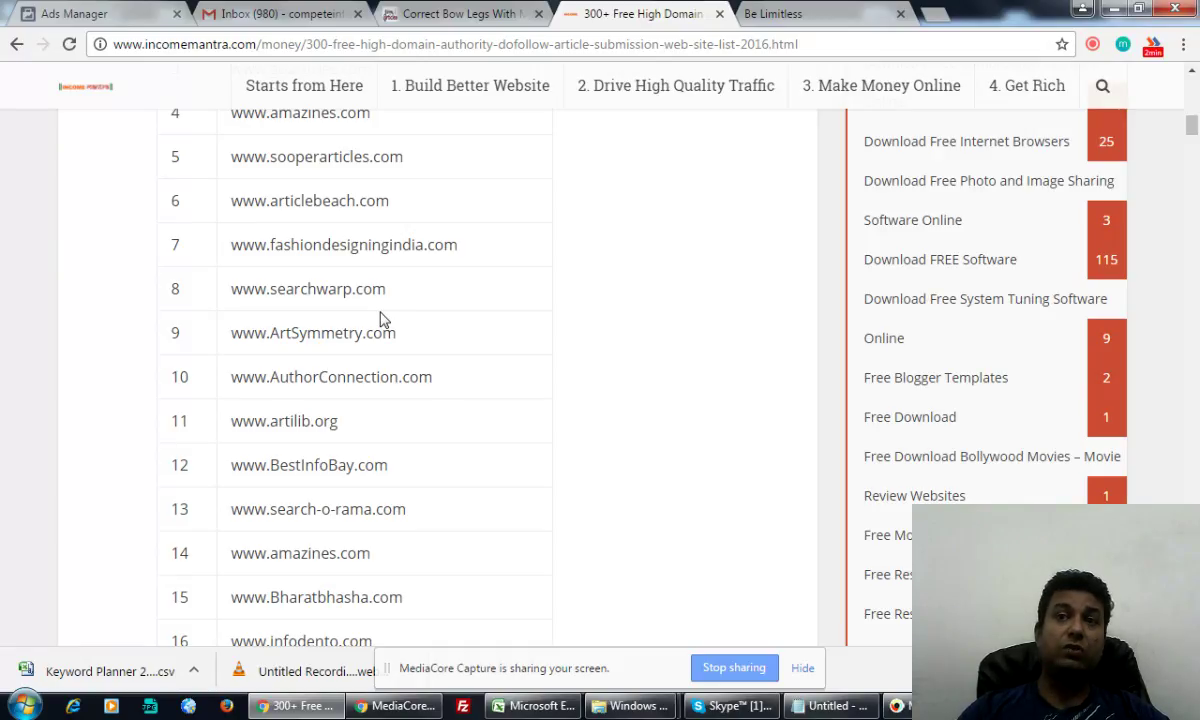
scroll(380, 318, up, 2)
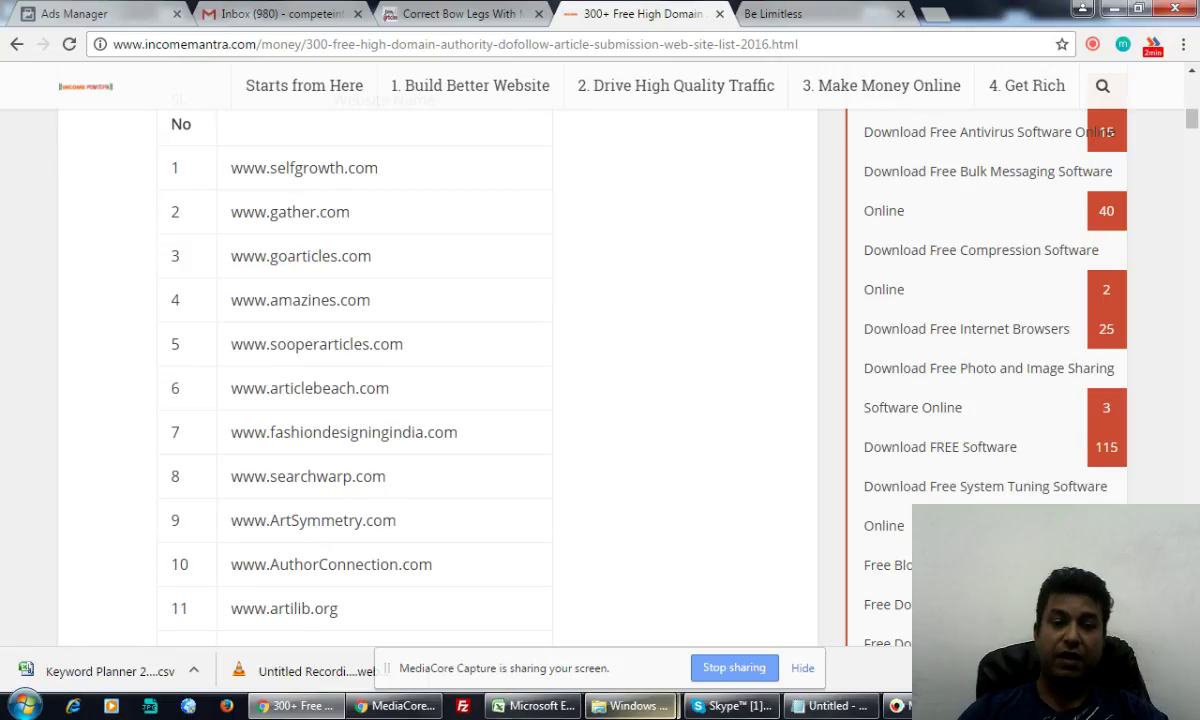
Switch to the article outline in Notepad and highlight the body guideline "2-3 line per paragraph"
click(815, 706)
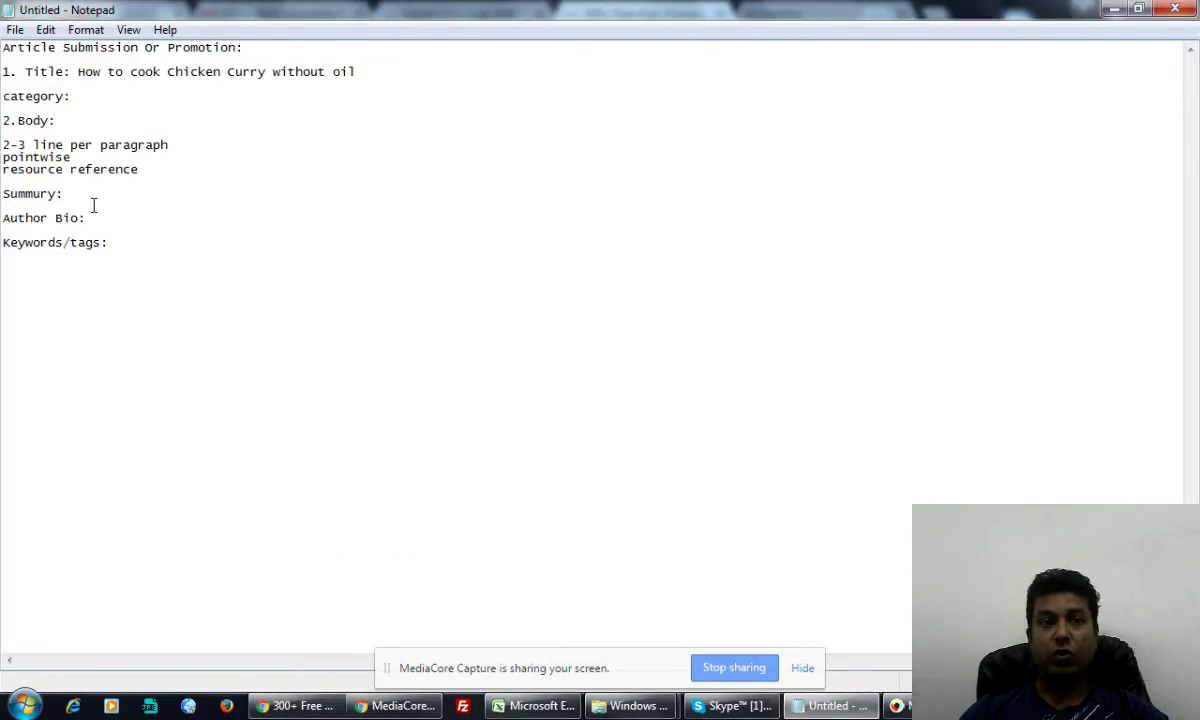
drag(222, 146, 4, 146)
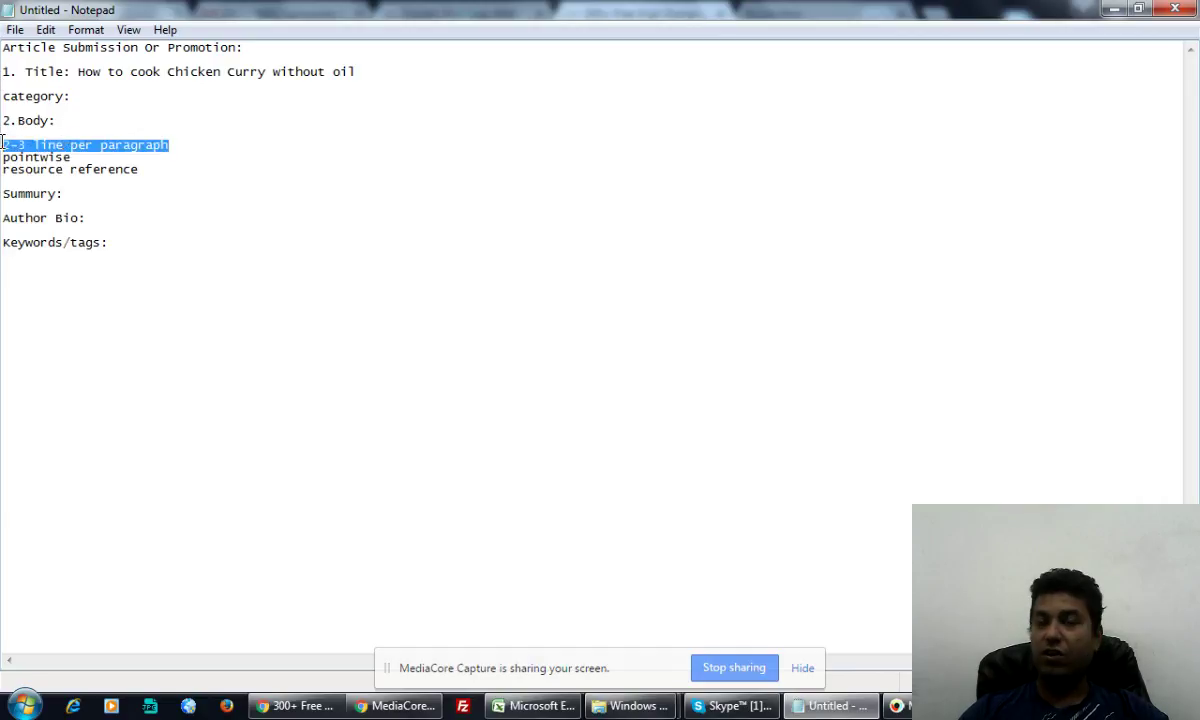
click(121, 149)
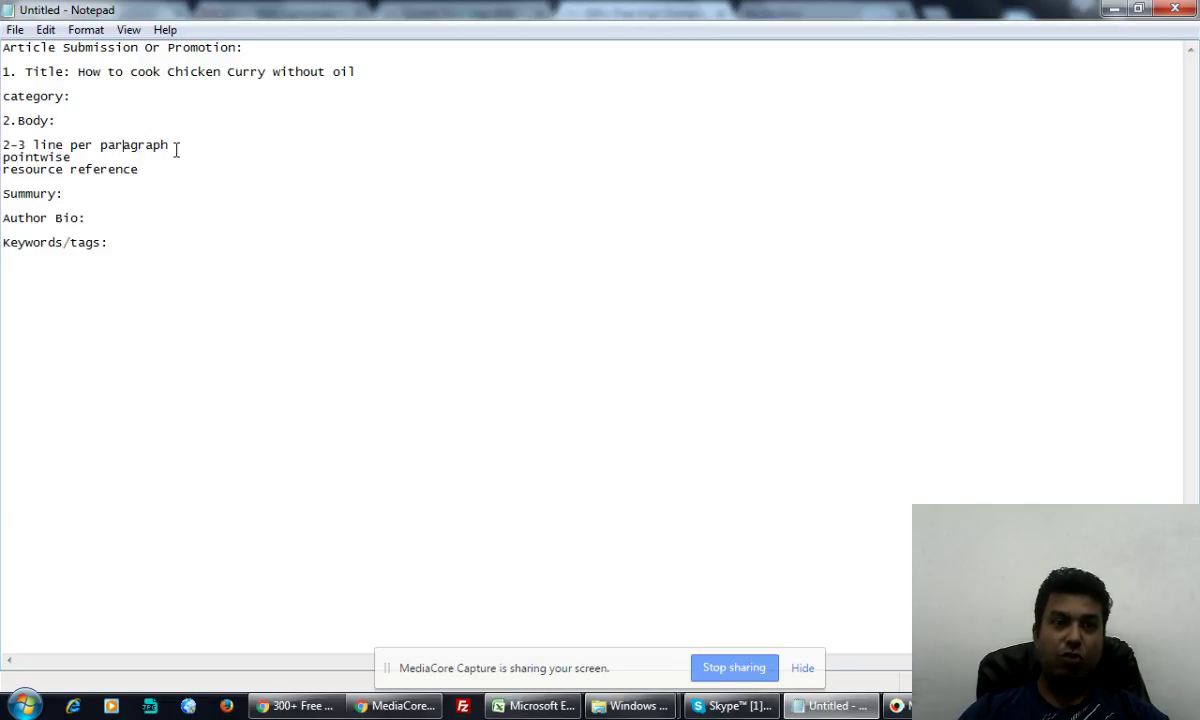
drag(169, 147, 93, 147)
Switch to the bow legs article in Chrome and open its "Surgery to correct bow legs" link in a new tab
click(295, 706)
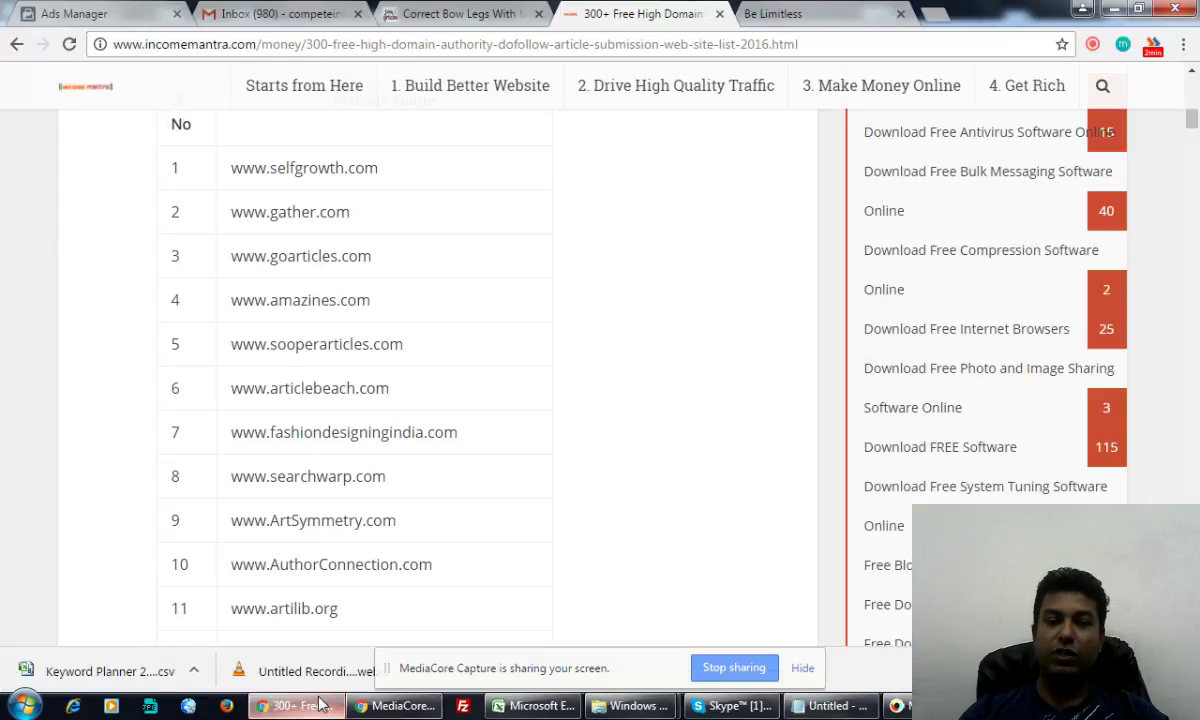
click(445, 13)
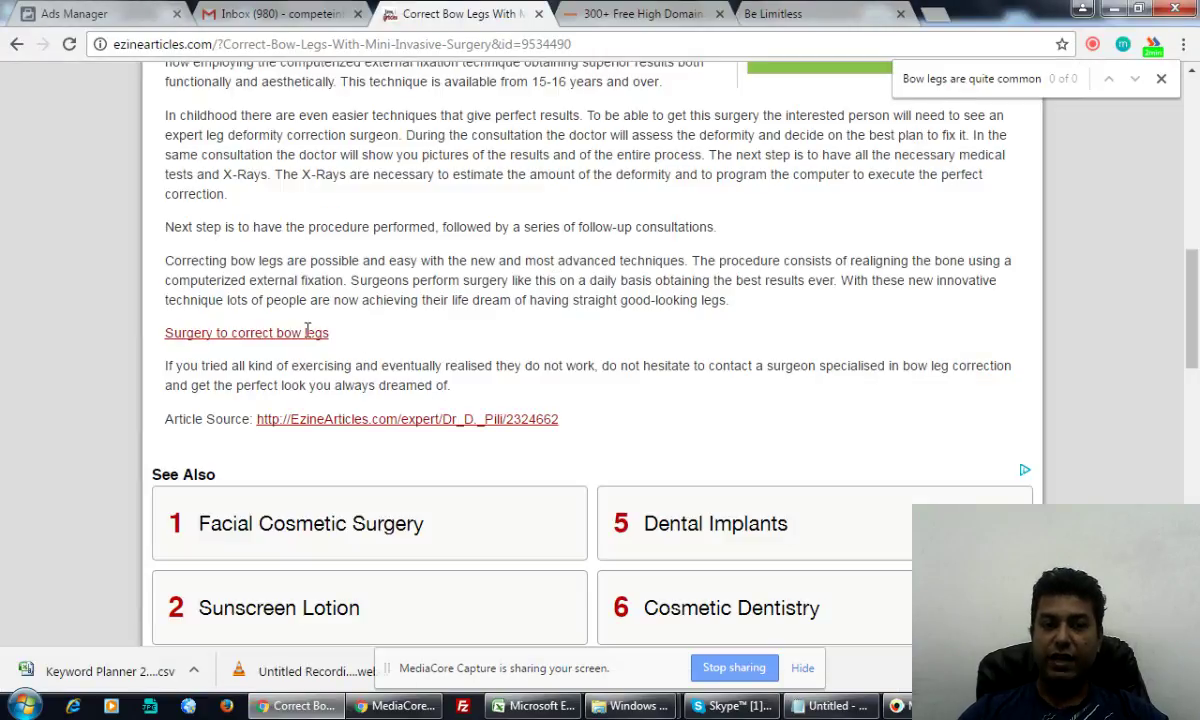
drag(336, 332, 167, 332)
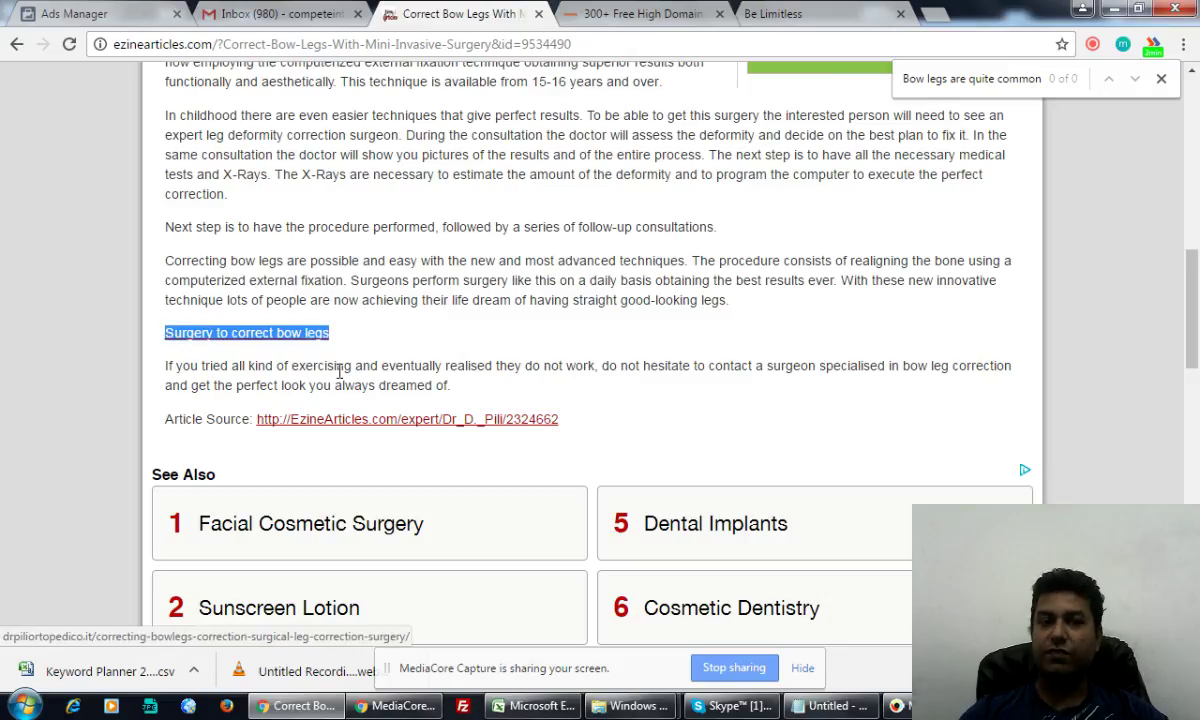
click(300, 338)
click(290, 340)
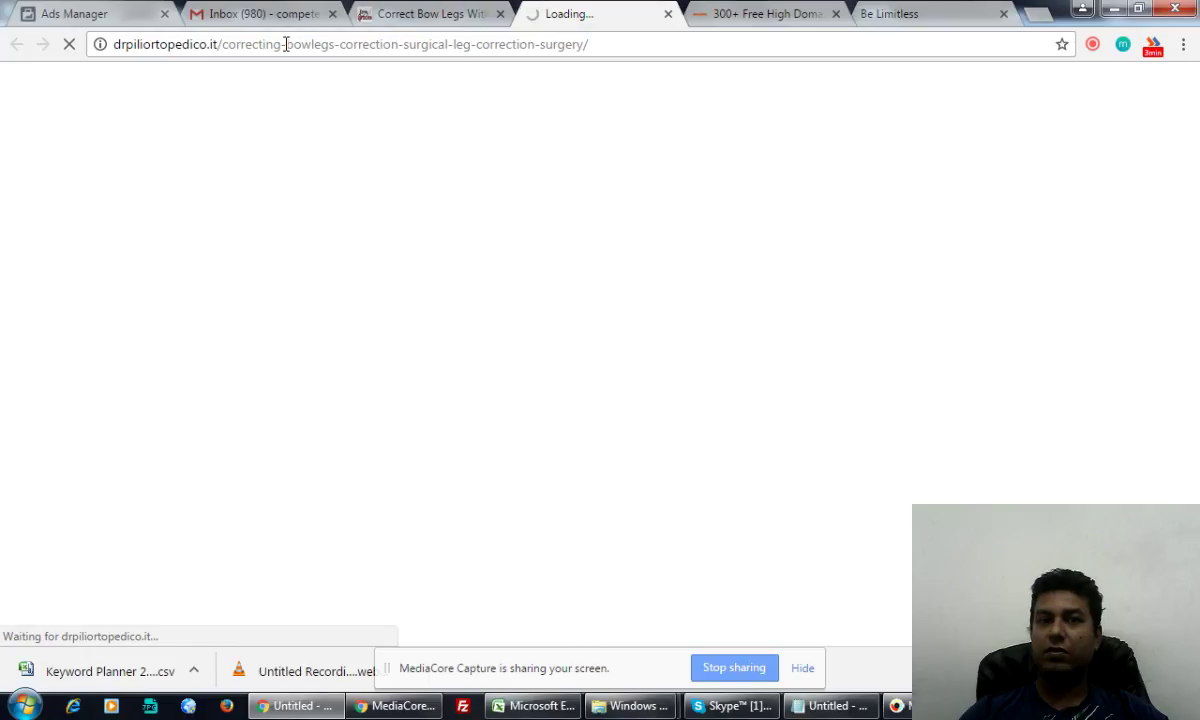
drag(286, 44, 648, 35)
Return to the EzineArticles bow legs article and examine its title, short paragraphs, resource link and closing section
click(460, 16)
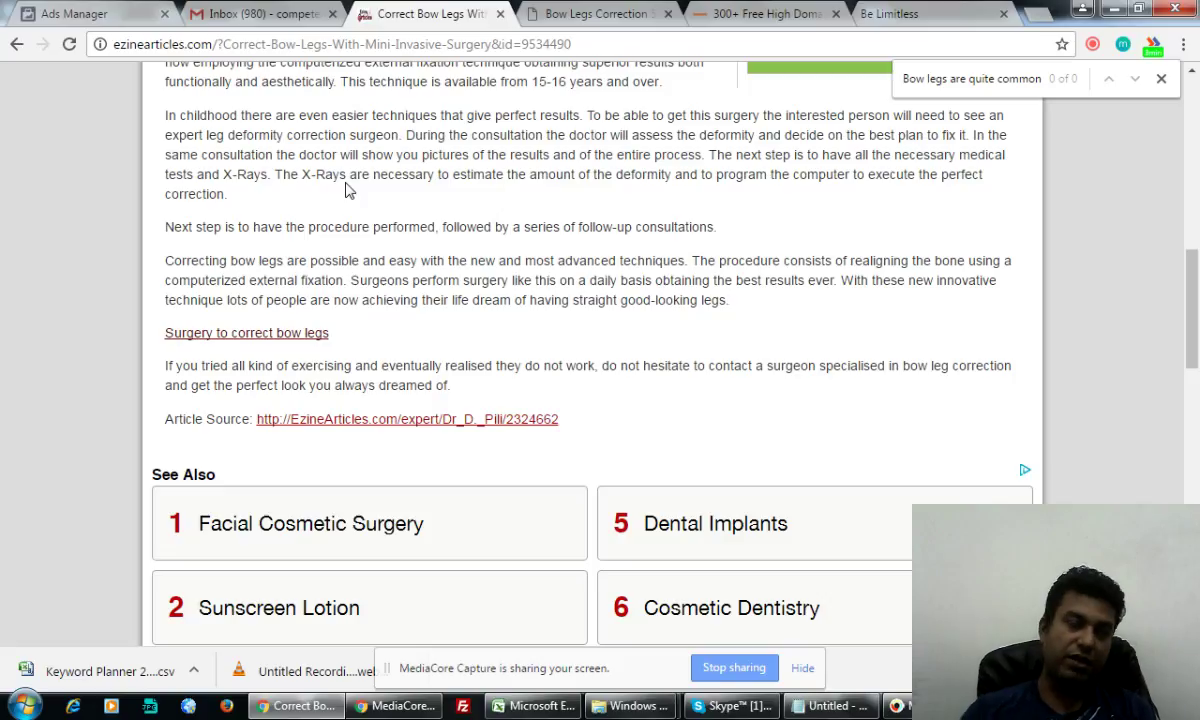
scroll(355, 200, up, 10)
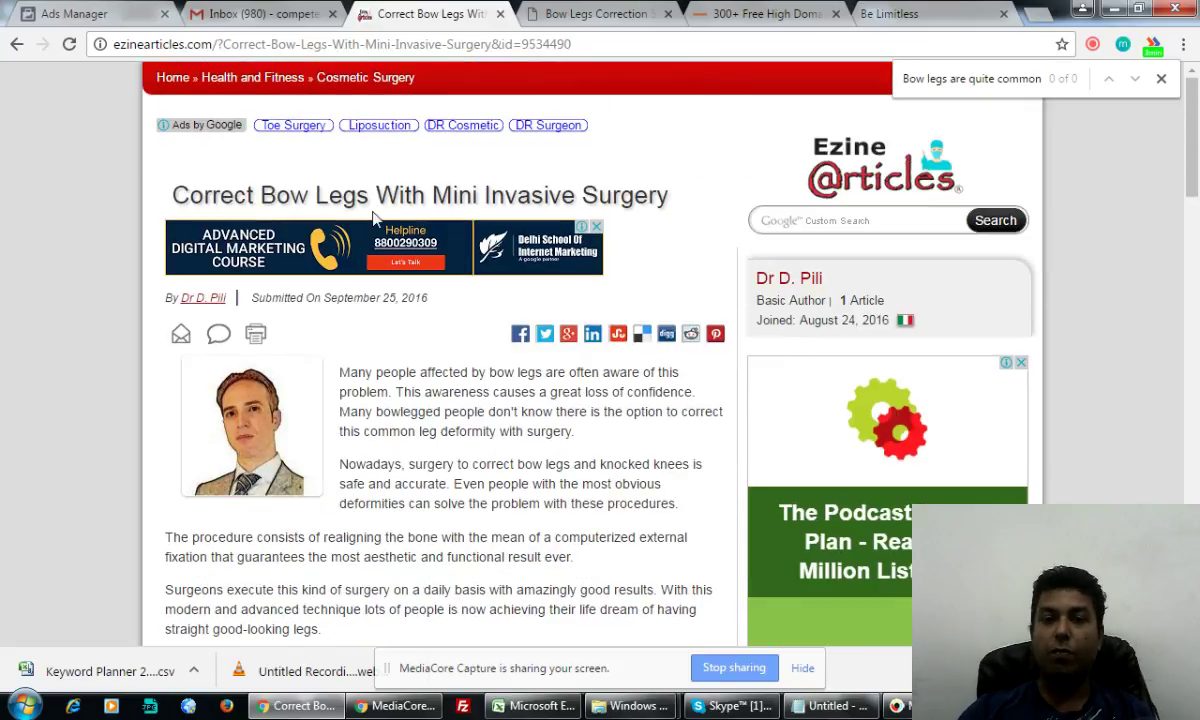
scroll(373, 218, down, 14)
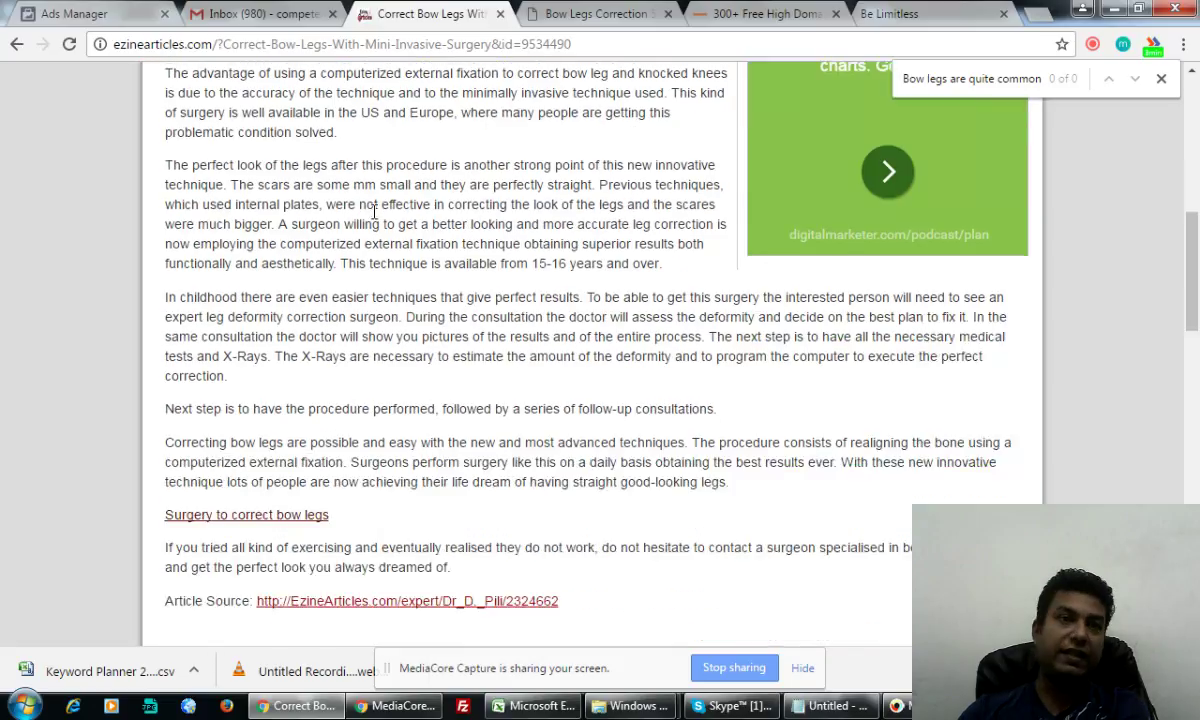
scroll(373, 218, up, 7)
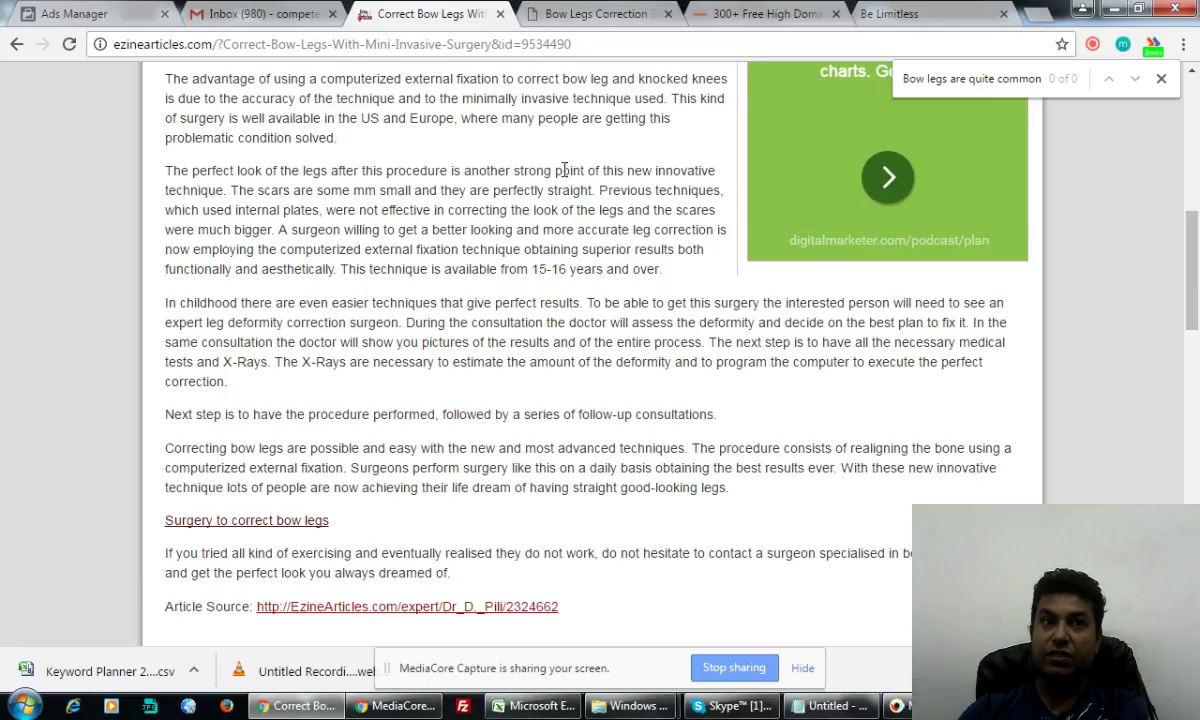
scroll(565, 170, up, 2)
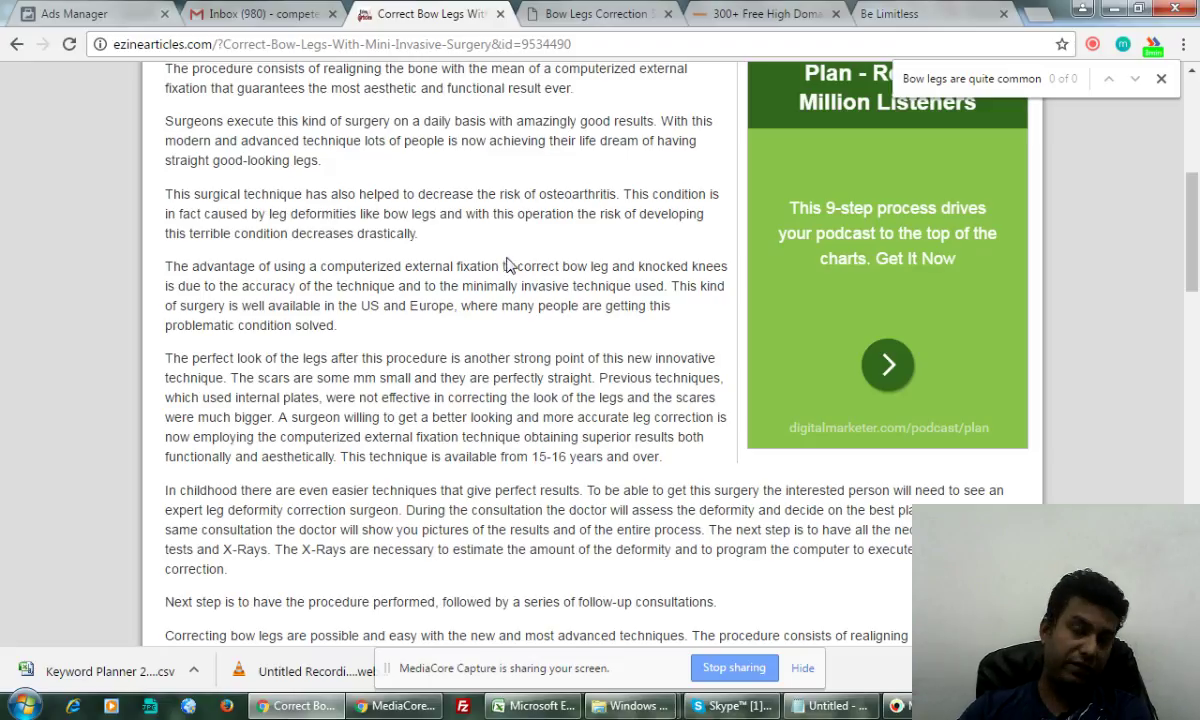
scroll(513, 260, down, 1)
scroll(513, 260, down, 2)
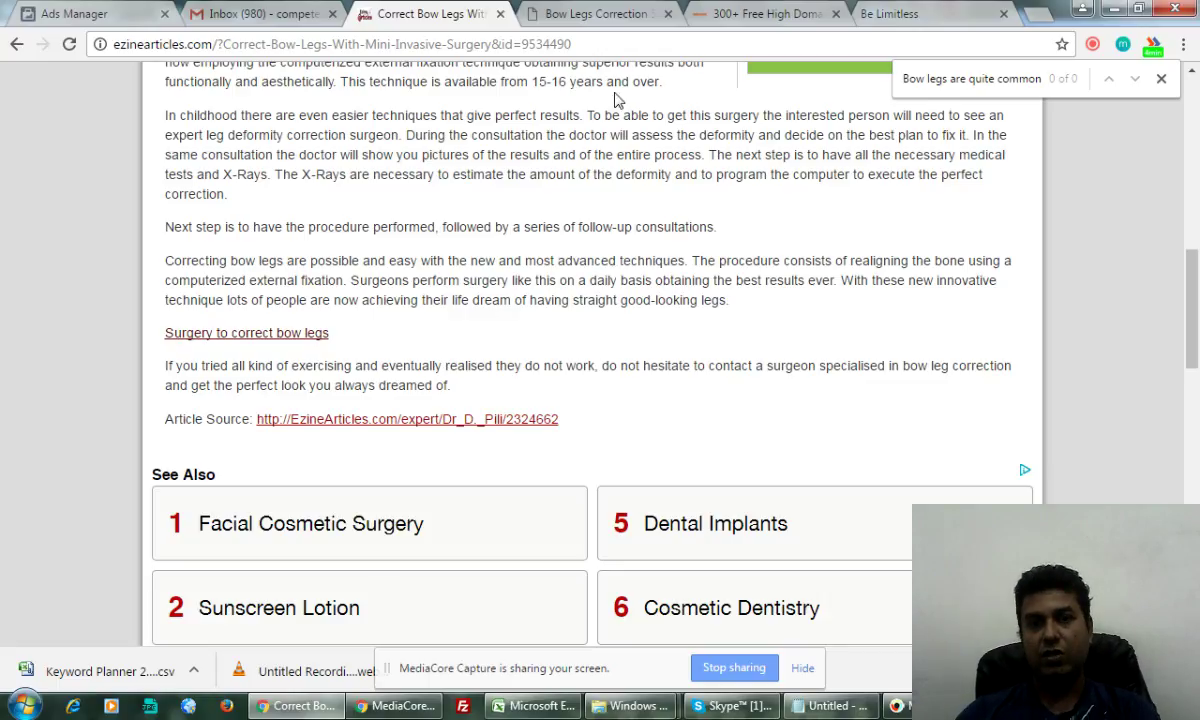
scroll(677, 192, up, 7)
scroll(675, 193, up, 2)
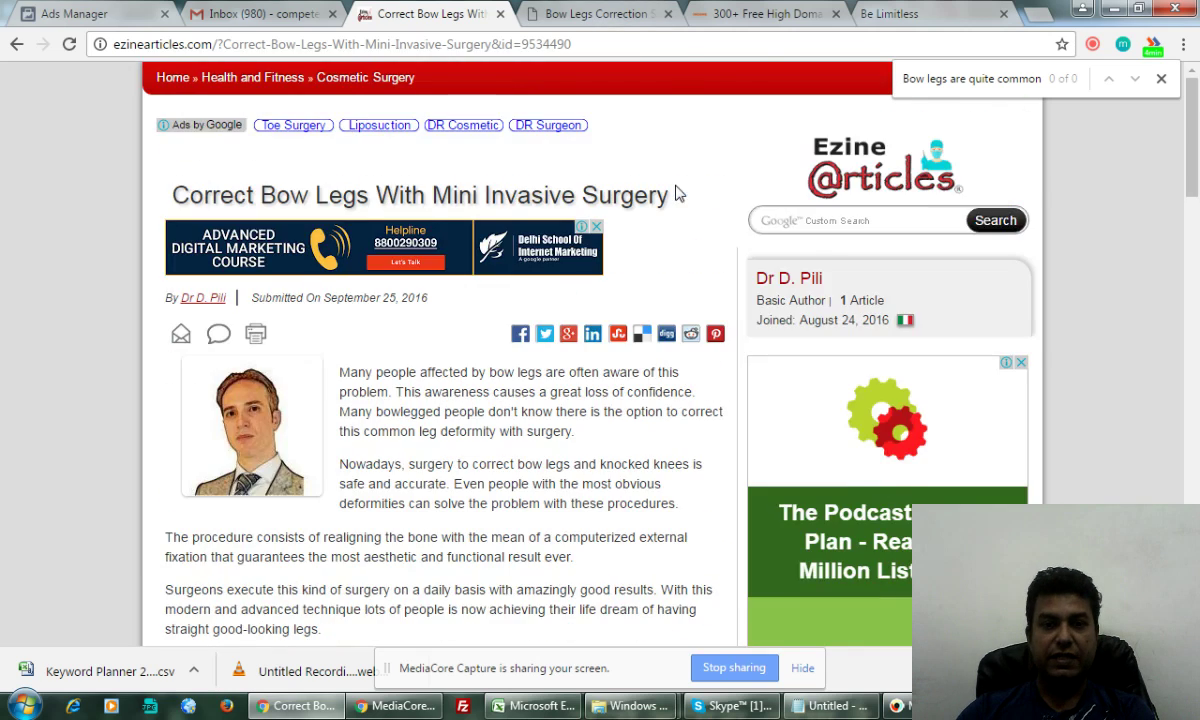
scroll(635, 450, down, 15)
scroll(613, 217, down, 1)
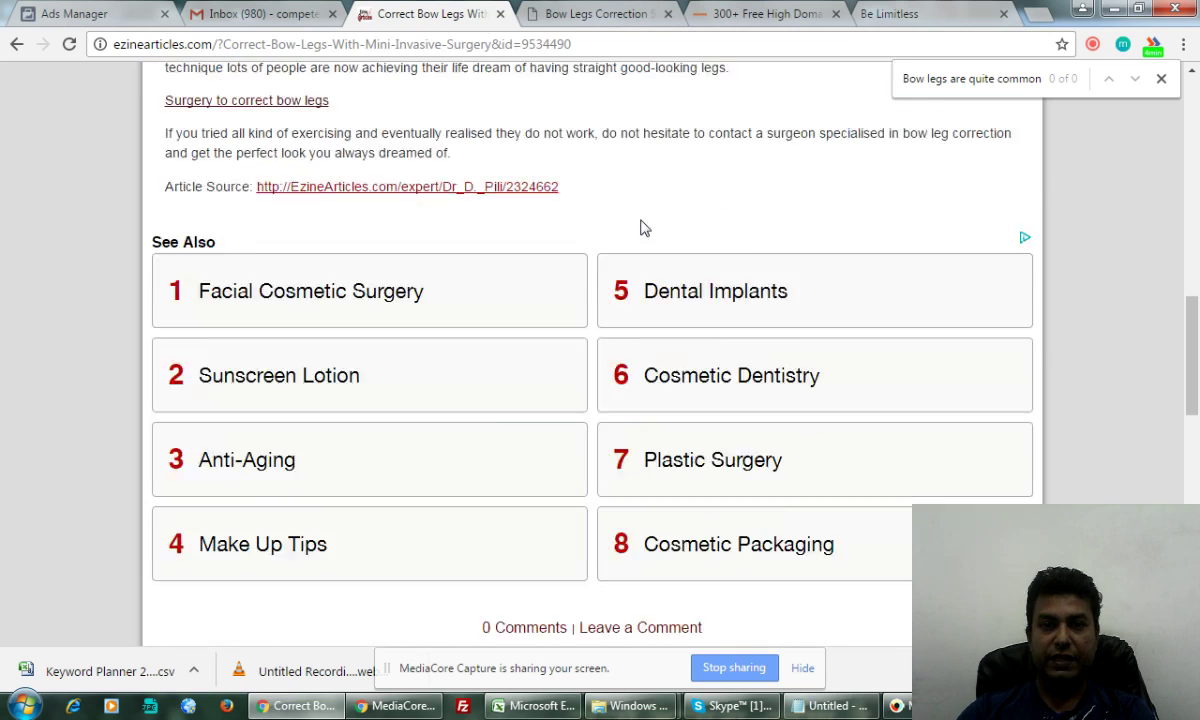
scroll(643, 225, up, 6)
Show the article submission website list, review the article outline in Notepad, and minimize Notepad
click(752, 12)
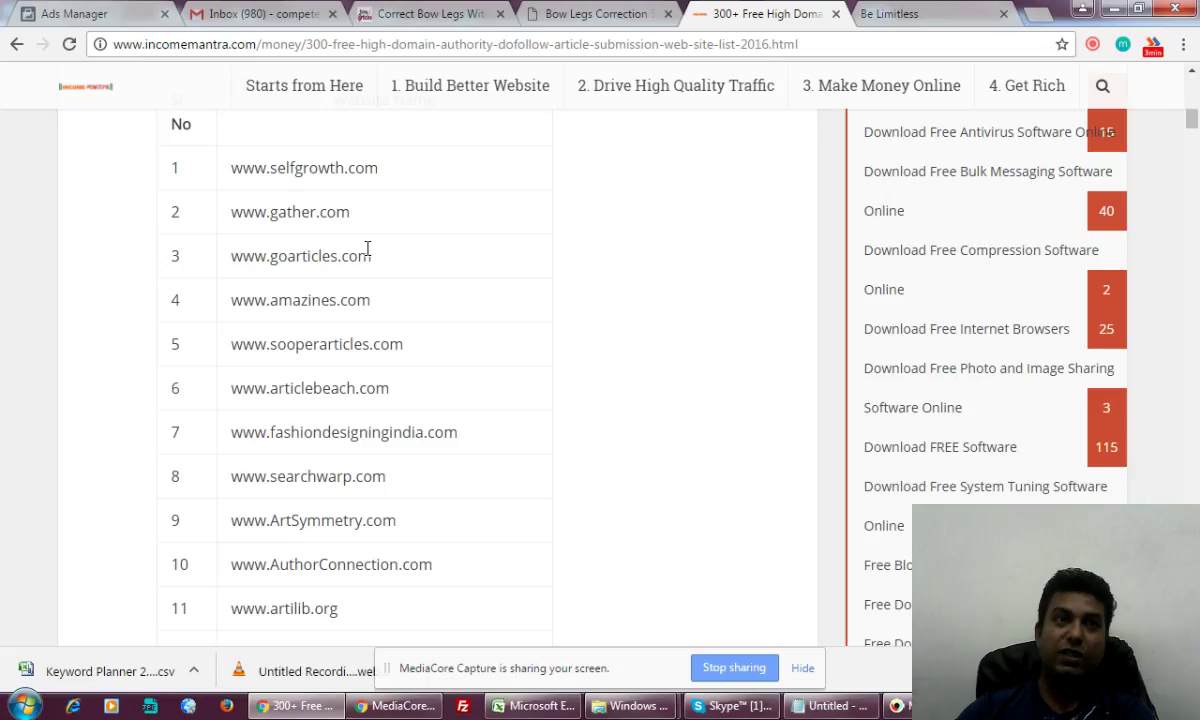
click(829, 706)
click(11, 88)
click(57, 80)
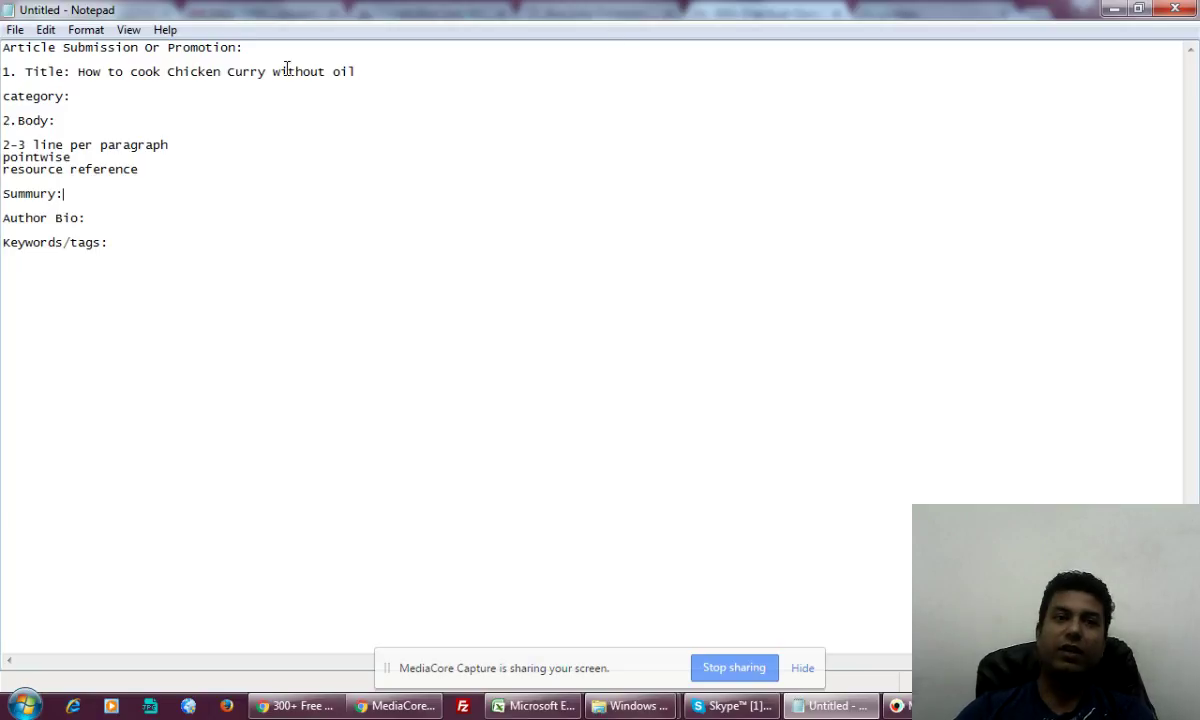
click(1115, 10)
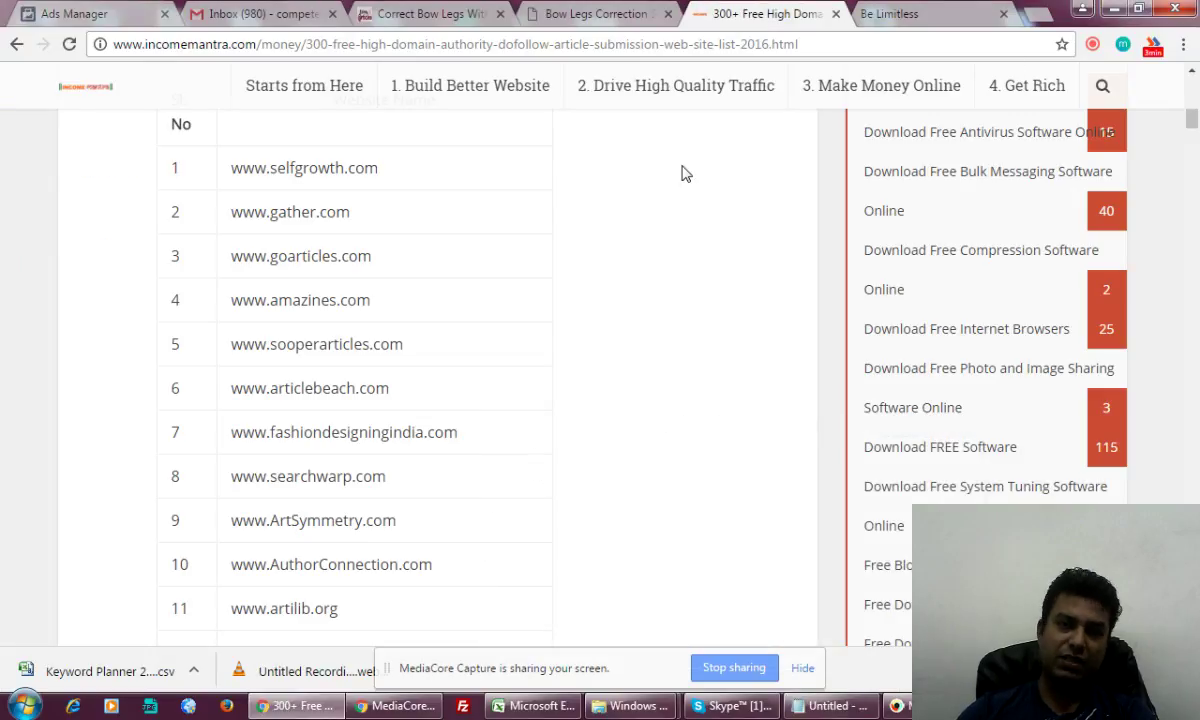
scroll(683, 174, up, 10)
scroll(683, 174, down, 4)
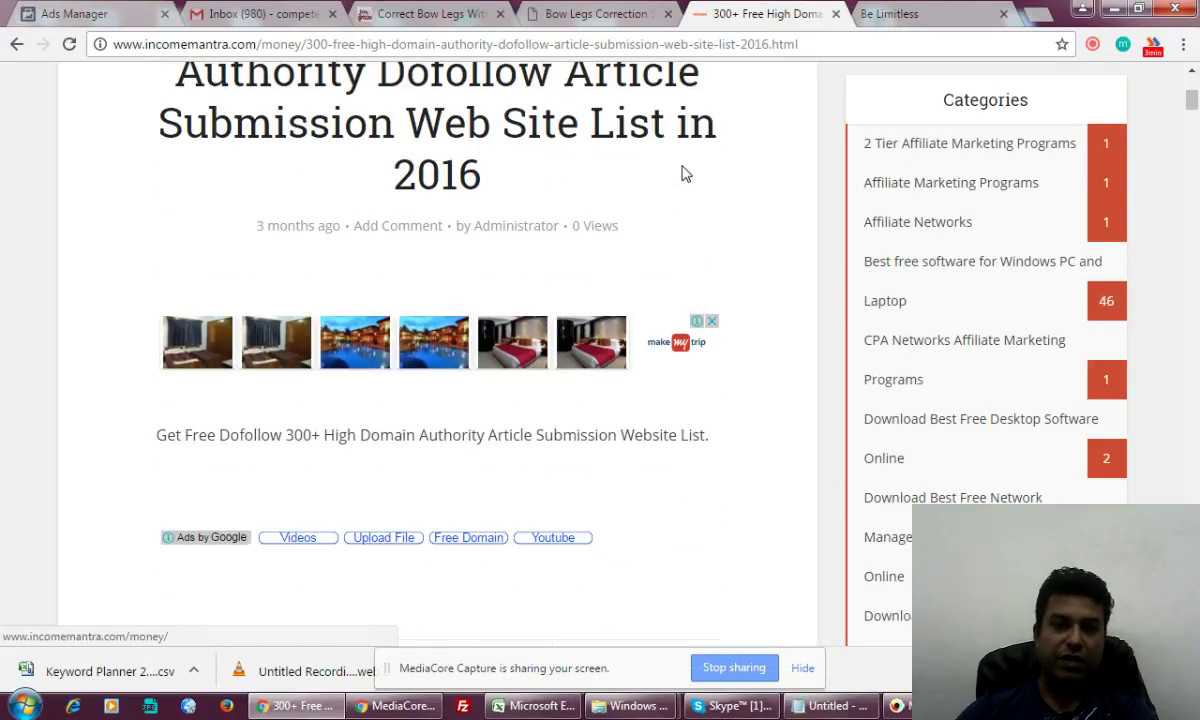
scroll(683, 174, down, 3)
scroll(683, 170, up, 6)
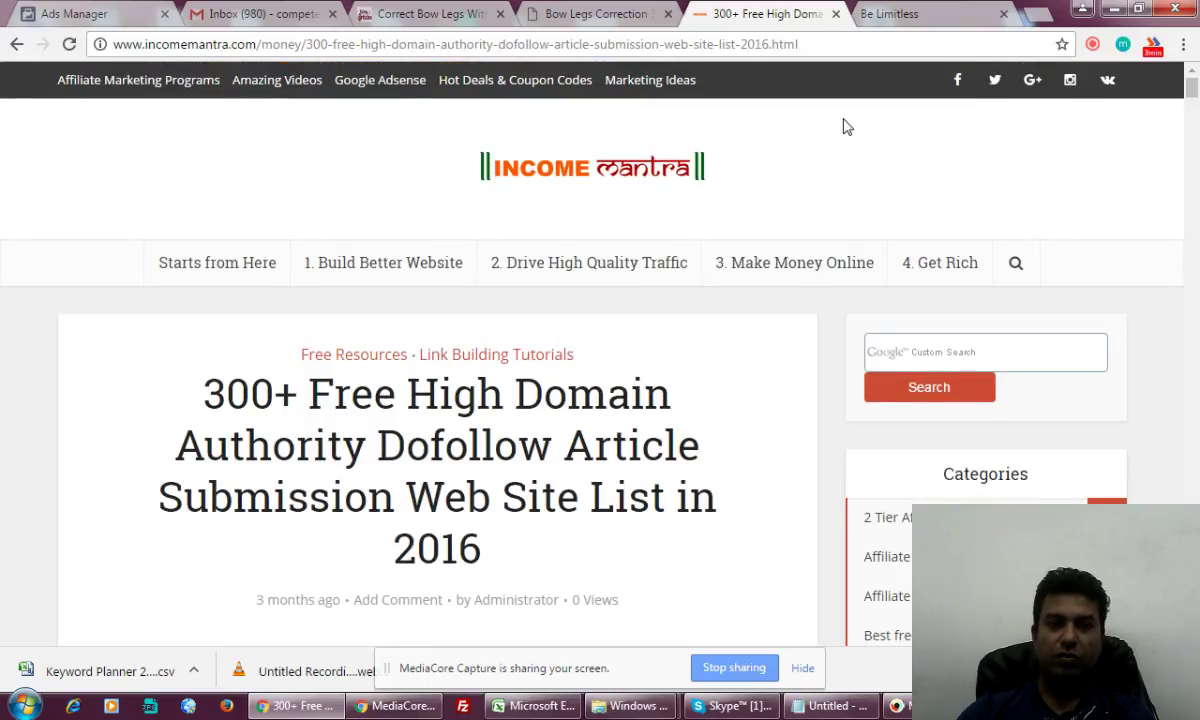
scroll(847, 126, down, 4)
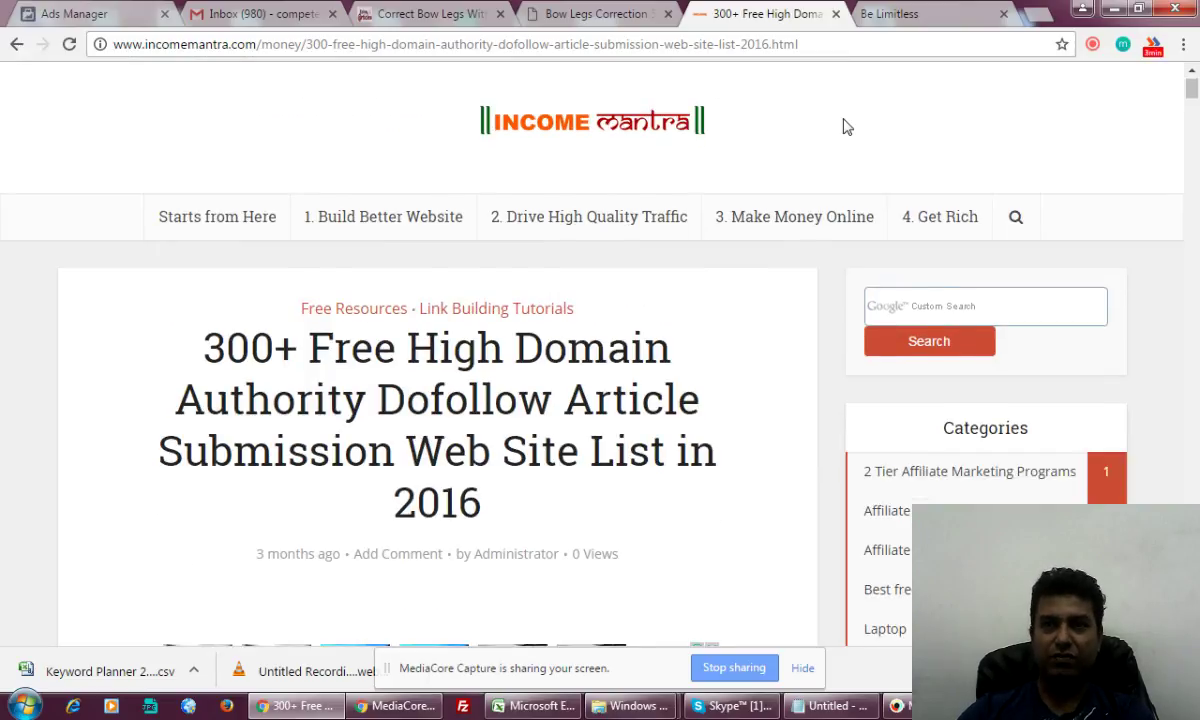
scroll(847, 126, up, 5)
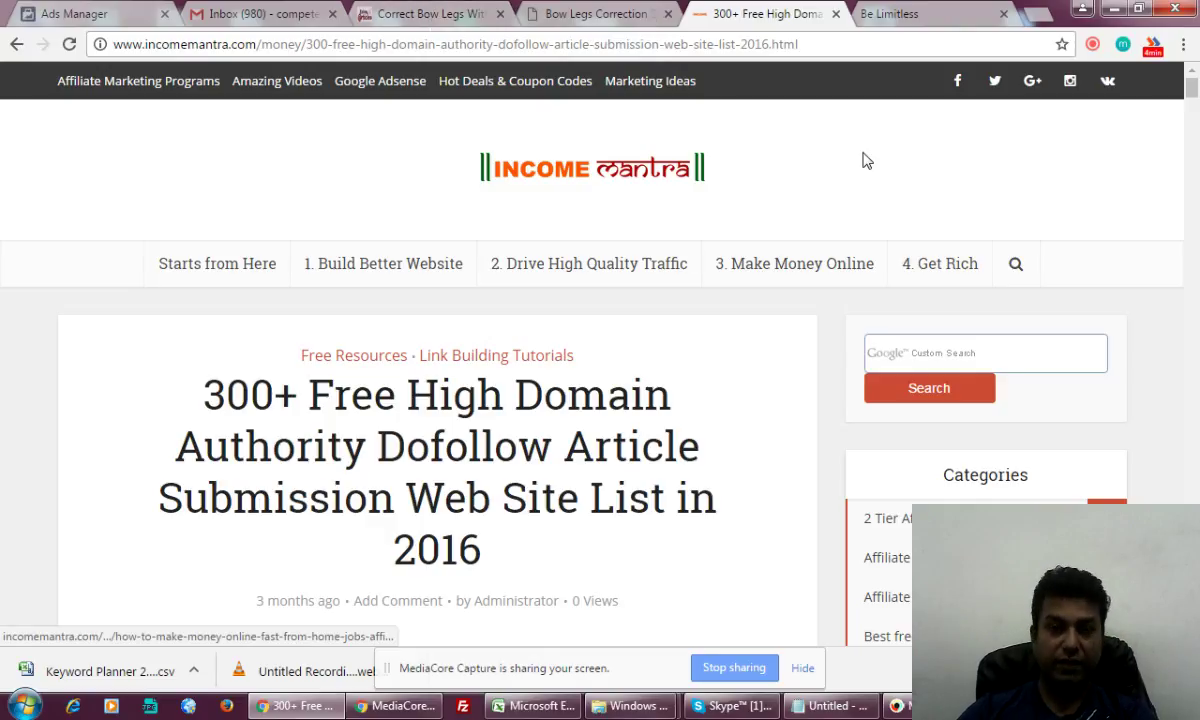
scroll(838, 178, down, 3)
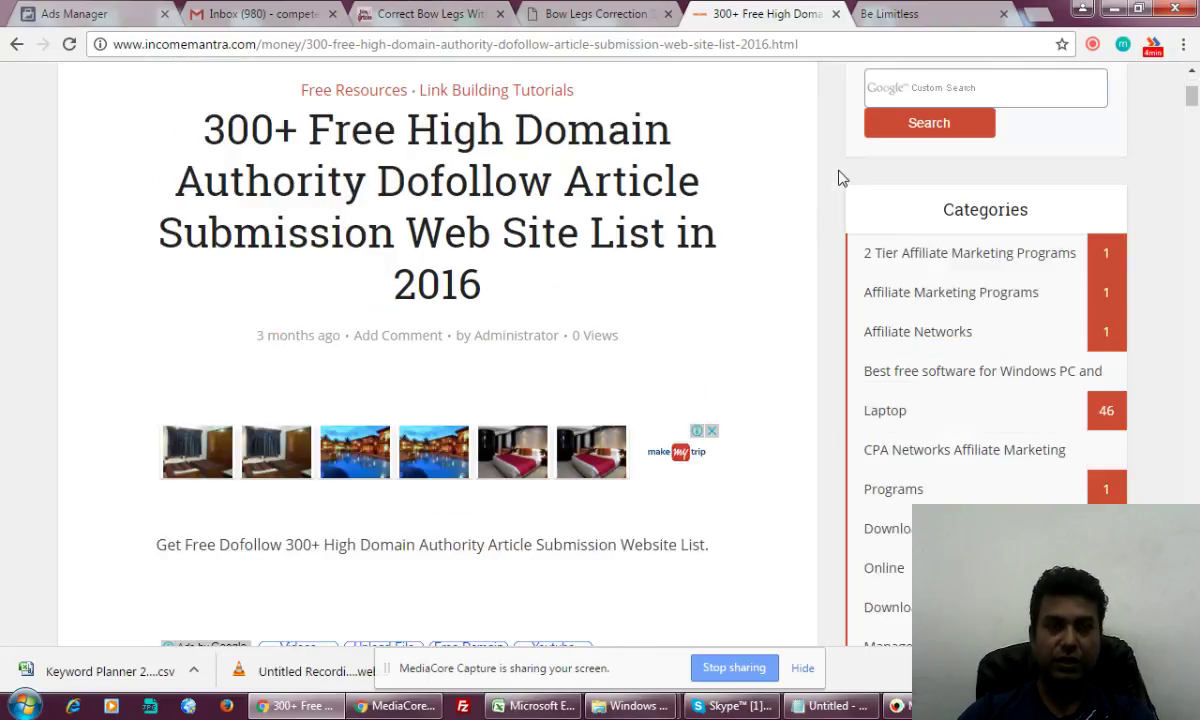
scroll(838, 178, up, 3)
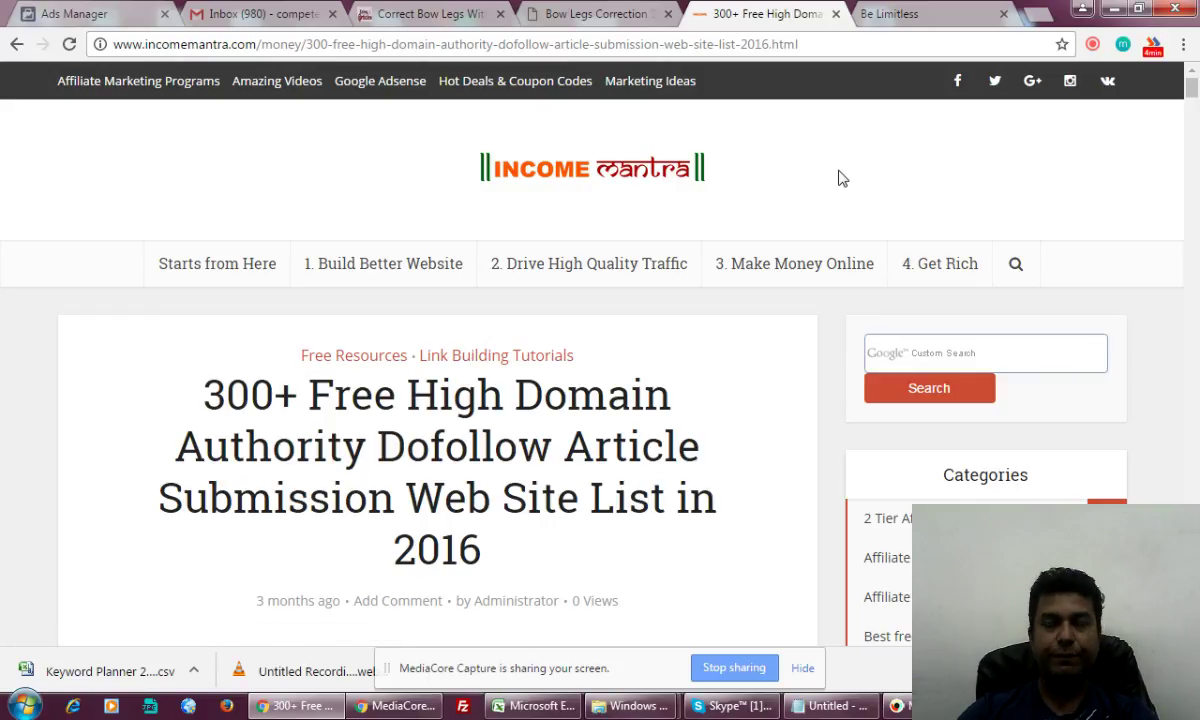
scroll(838, 178, down, 4)
scroll(838, 178, up, 4)
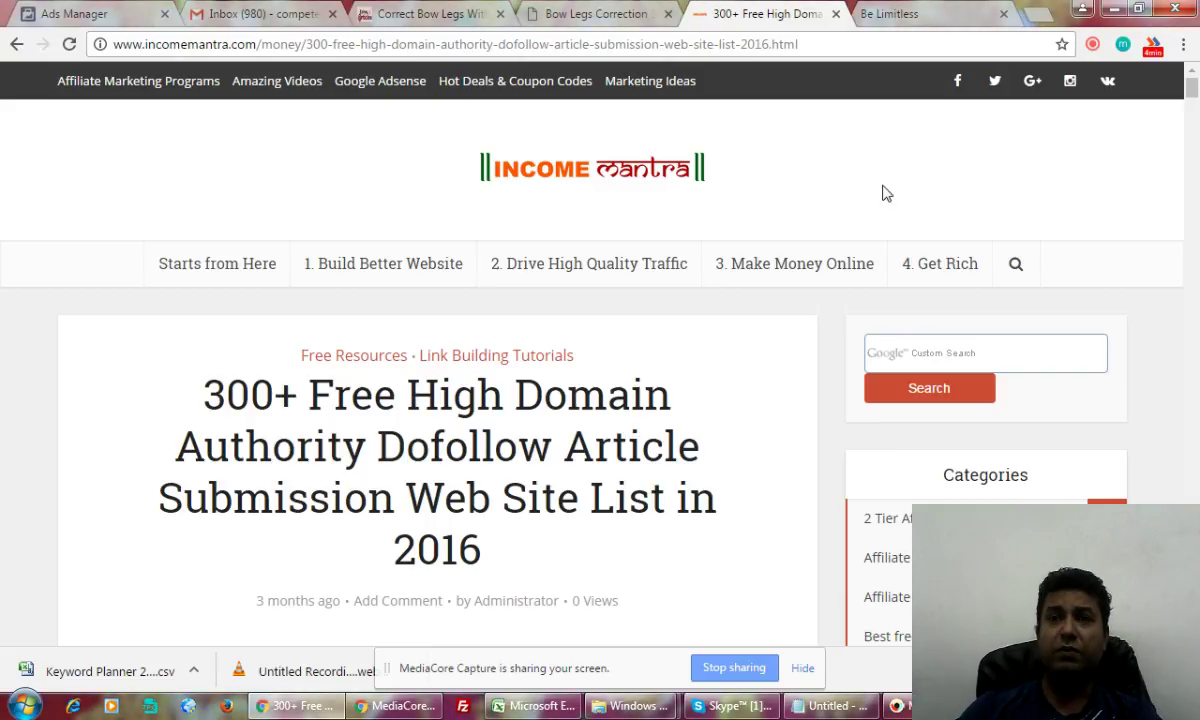
scroll(886, 193, down, 4)
scroll(884, 193, up, 4)
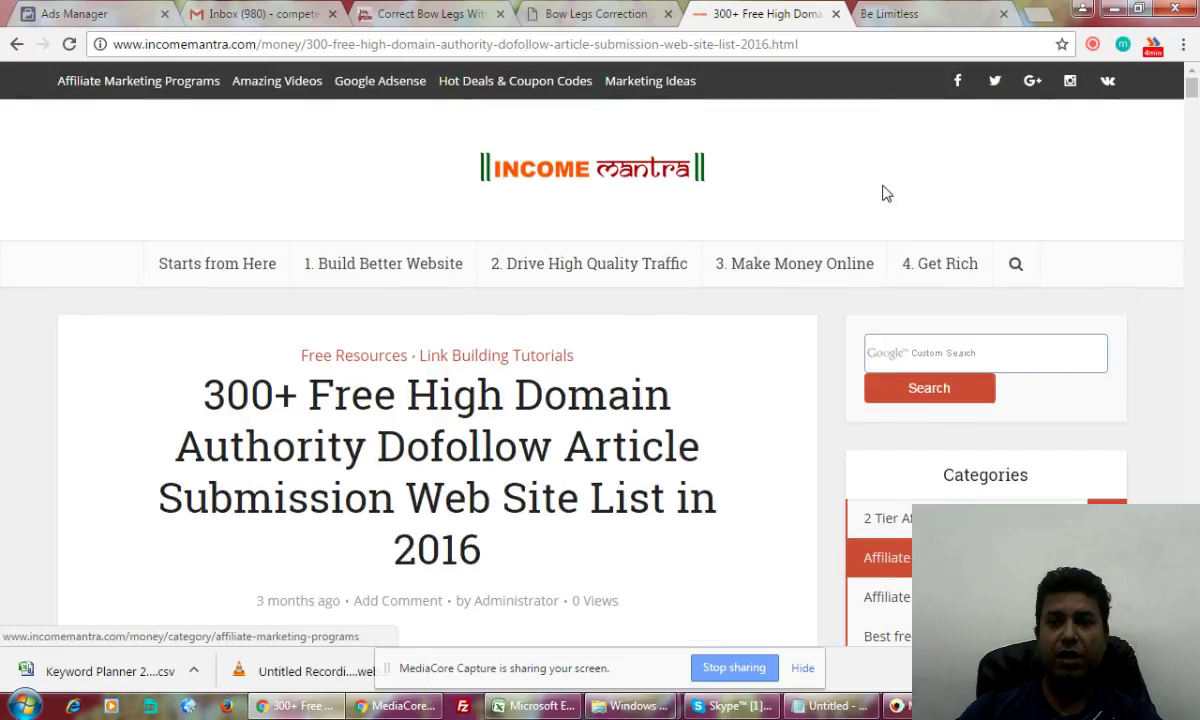
click(1092, 46)
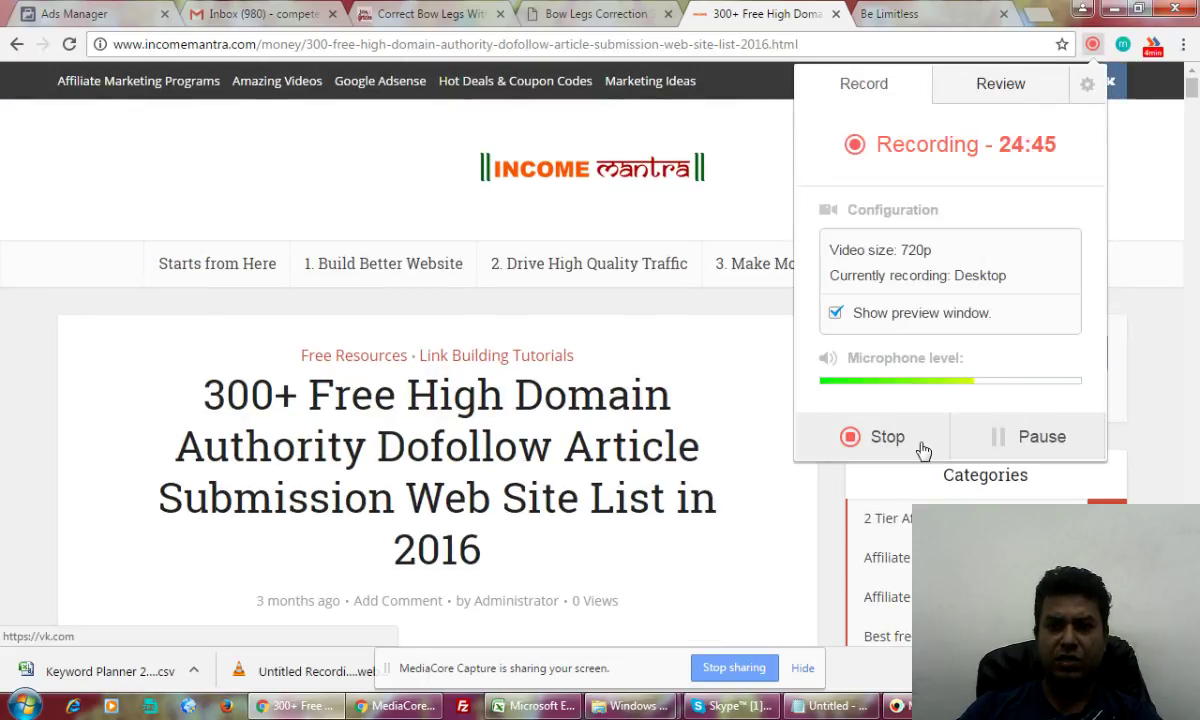